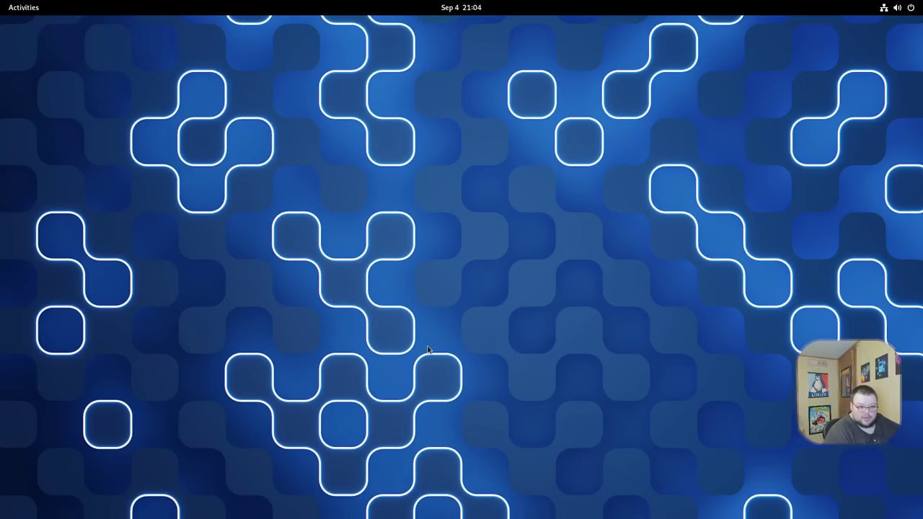
Open the GNOME Activities overview with the Super key
key("super")
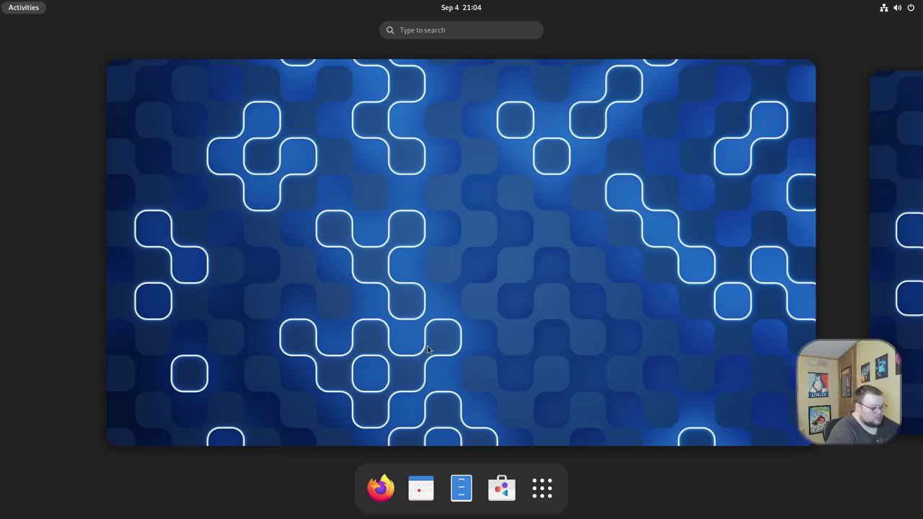
Launch Software, search for 'gradience' and open its details page to confirm it's installed
left_click(501, 488)
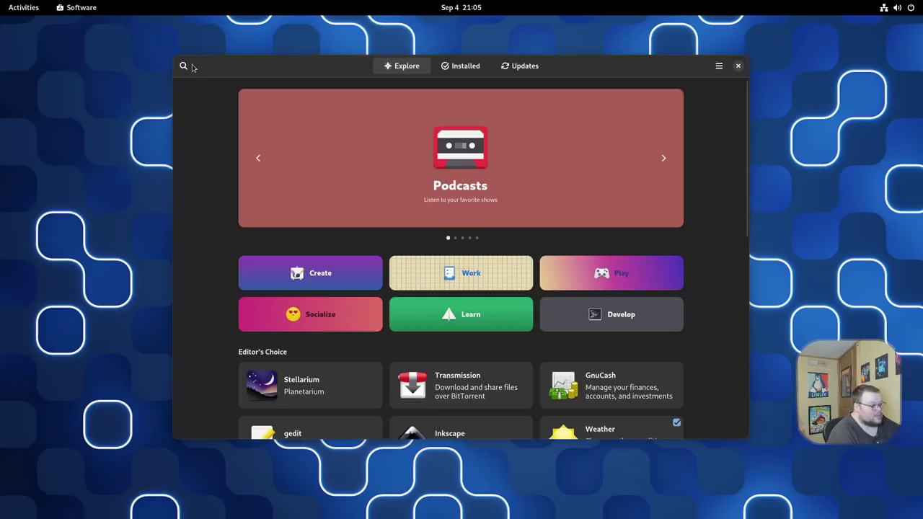
left_click(189, 65)
type("g")
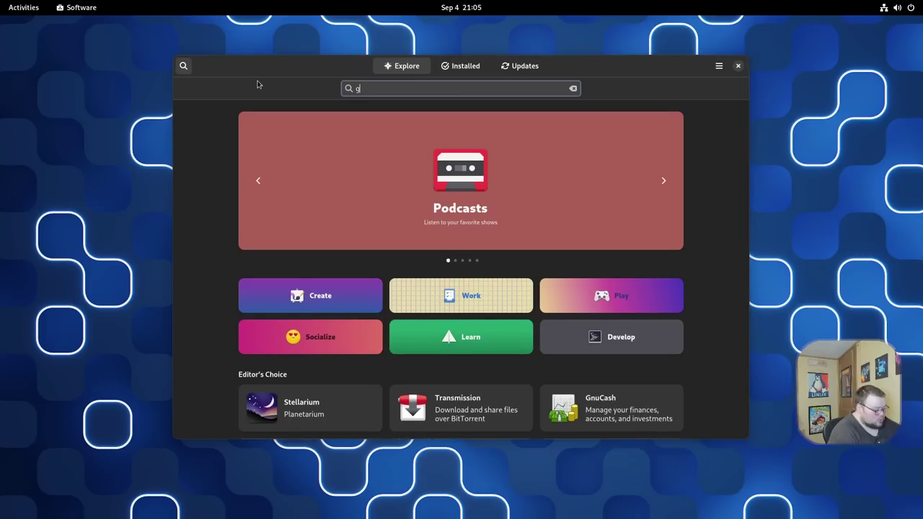
type("radience")
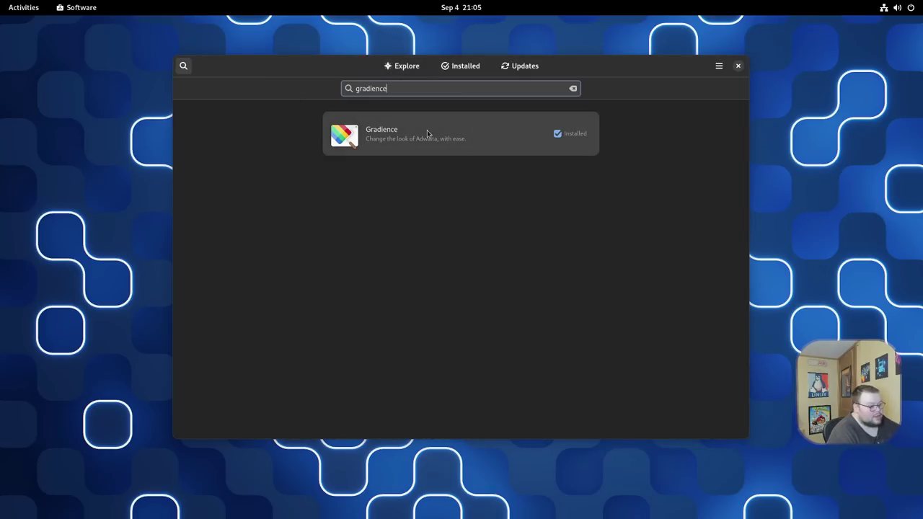
left_click(427, 133)
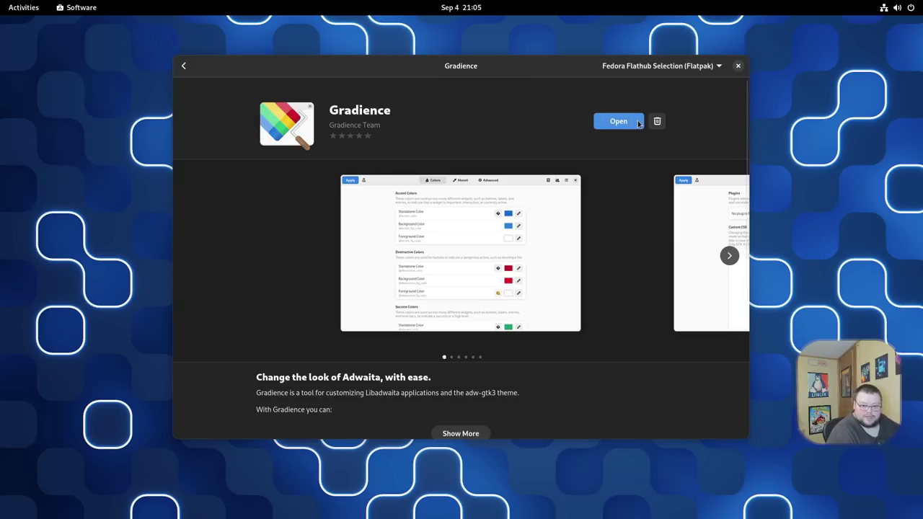
Close Software and launch Gradience by searching 'gradi' in Activities
left_click(738, 66)
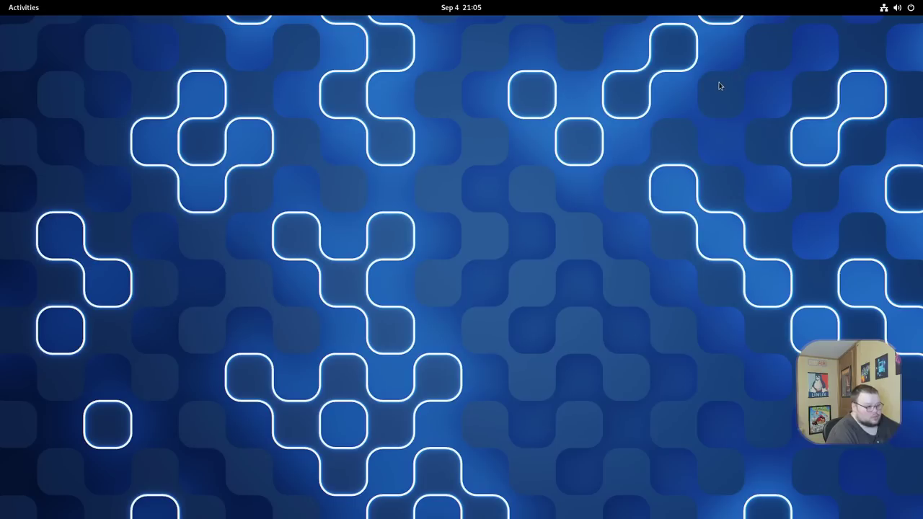
key("super")
type("grad")
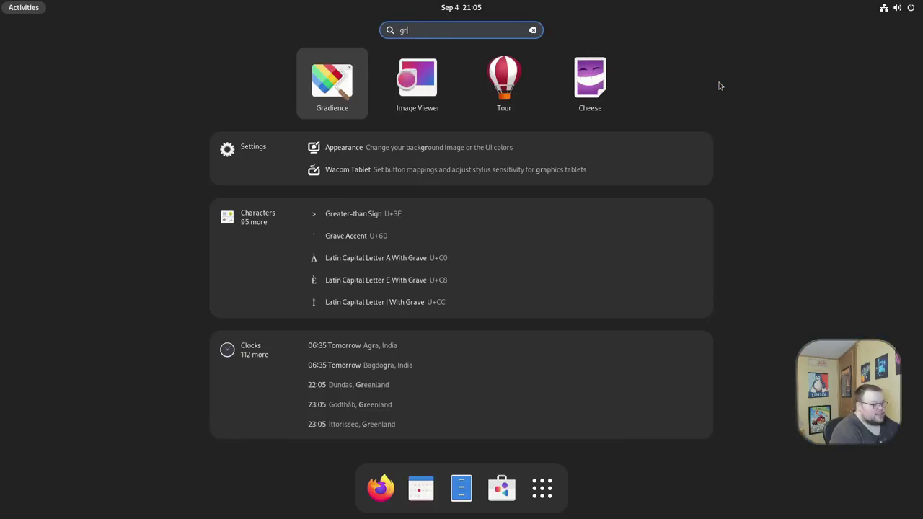
type("i")
key("Return")
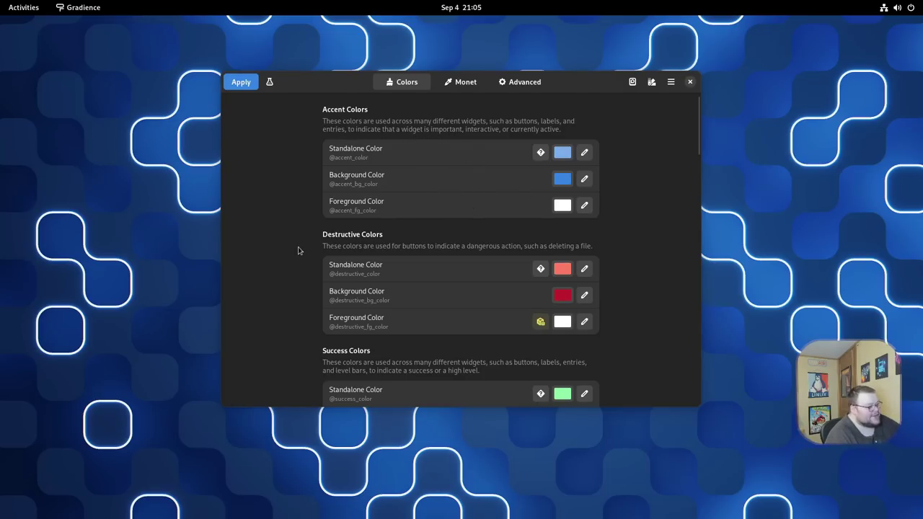
Scroll the Colors tab from the accent colours down to the palette and back up
scroll(298, 250, "down", 7)
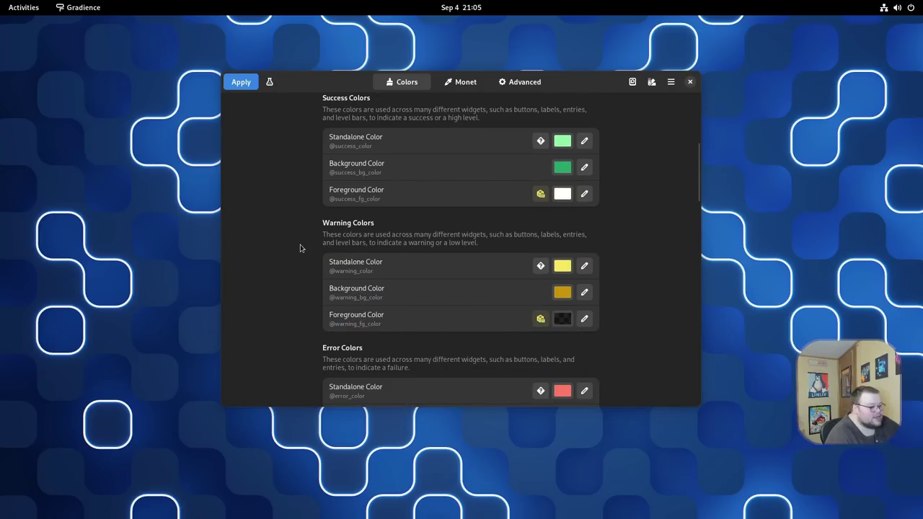
scroll(300, 248, "down", 8)
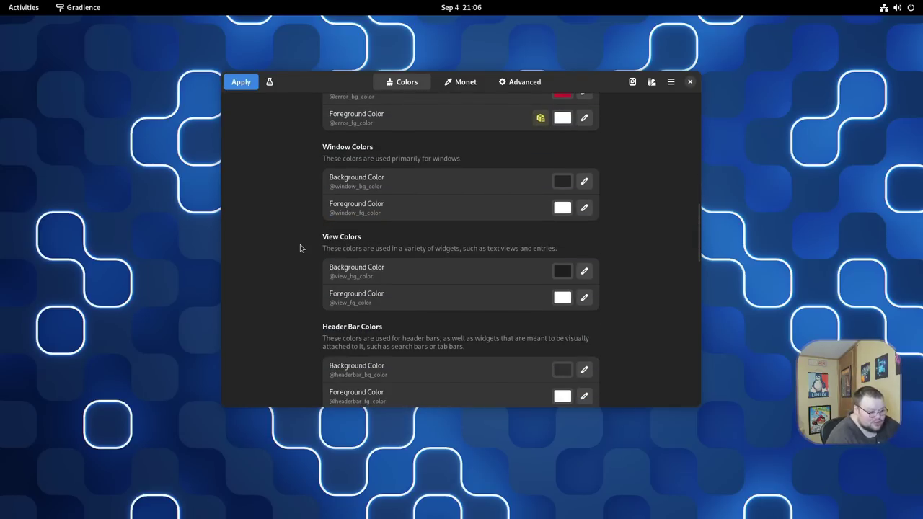
scroll(300, 248, "down", 3)
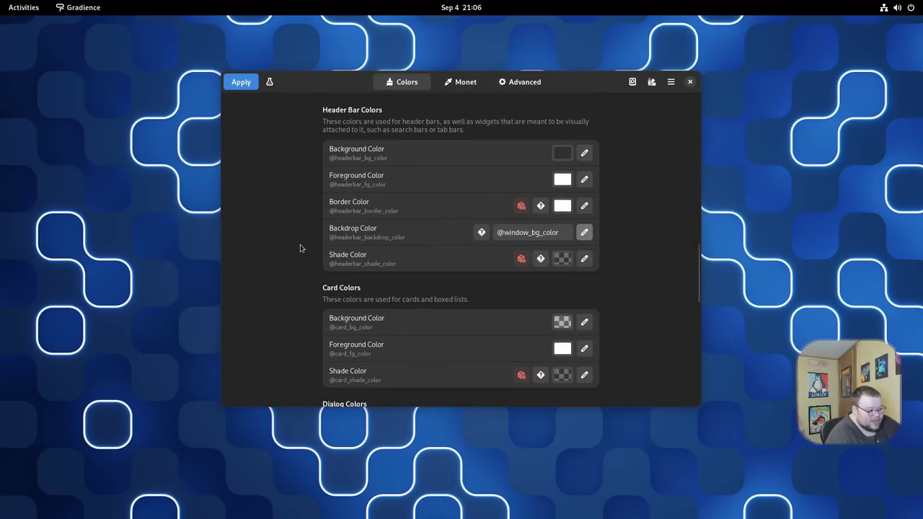
scroll(300, 248, "down", 2)
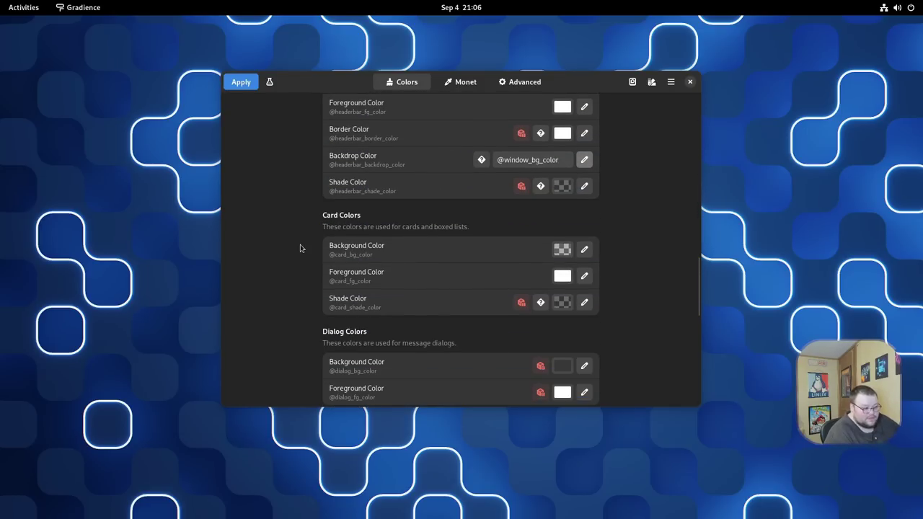
scroll(330, 219, "down", 6)
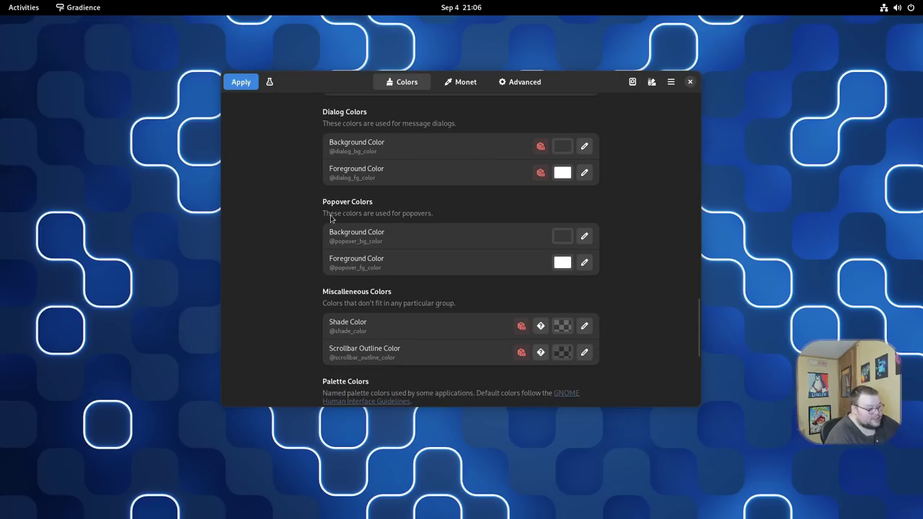
scroll(331, 219, "up", 15)
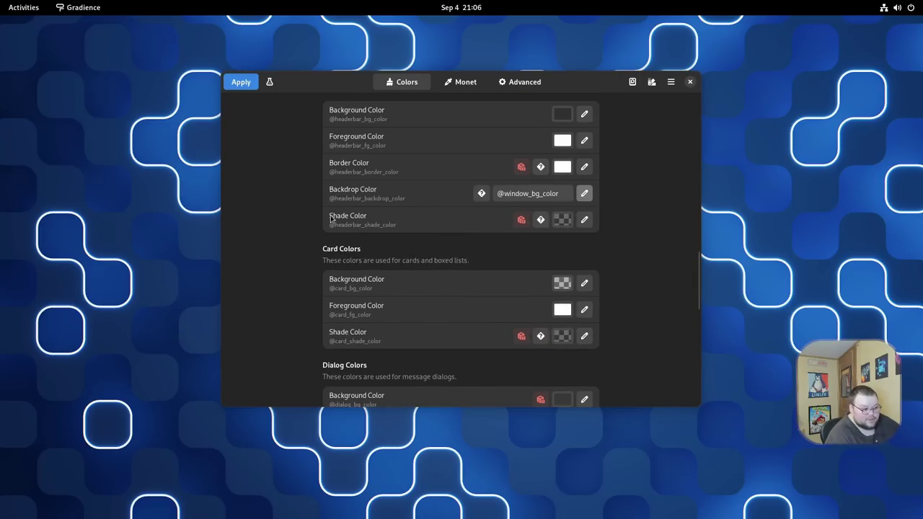
scroll(331, 218, "up", 5)
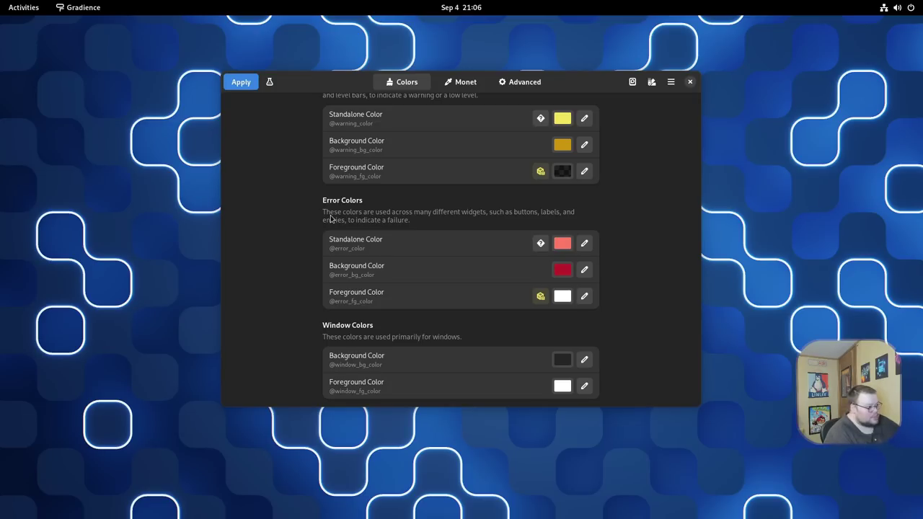
scroll(442, 302, "up", 10)
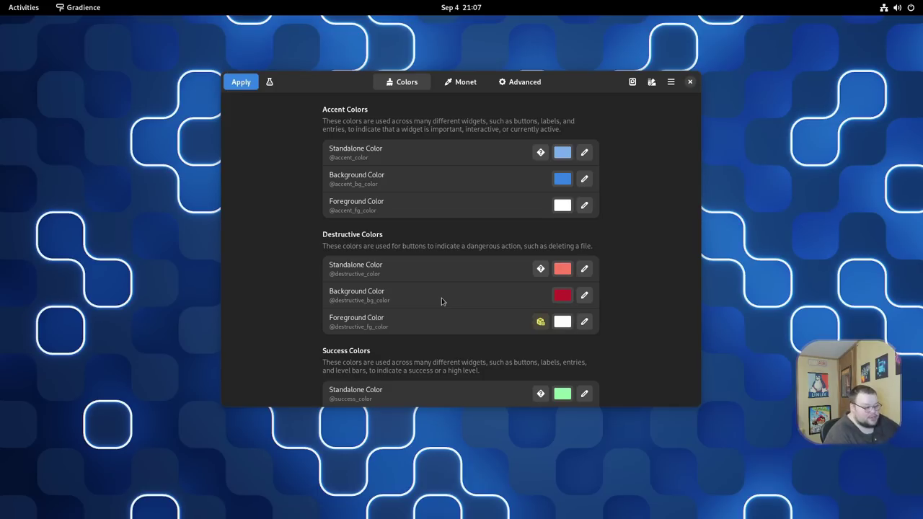
Download and load the Gruvbox preset from the online Explore presets list
left_click(651, 85)
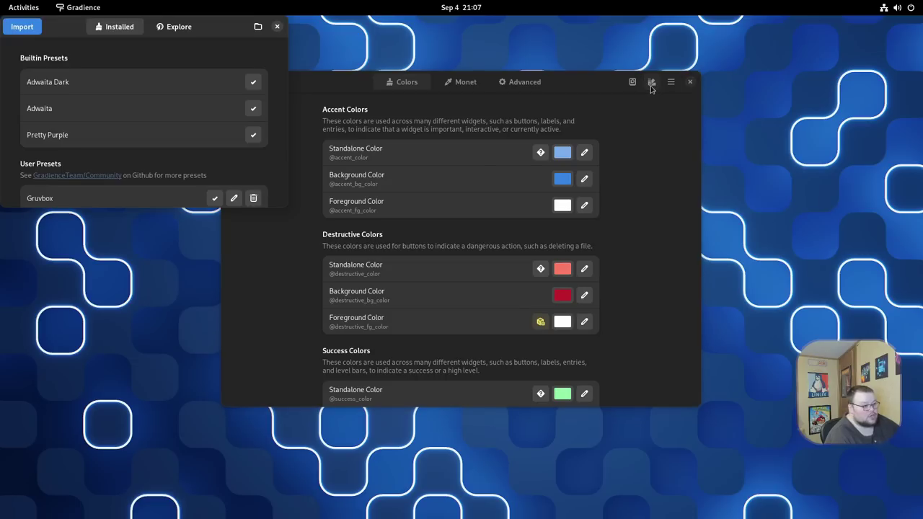
left_click(176, 28)
left_click_drag(218, 30, 315, 58)
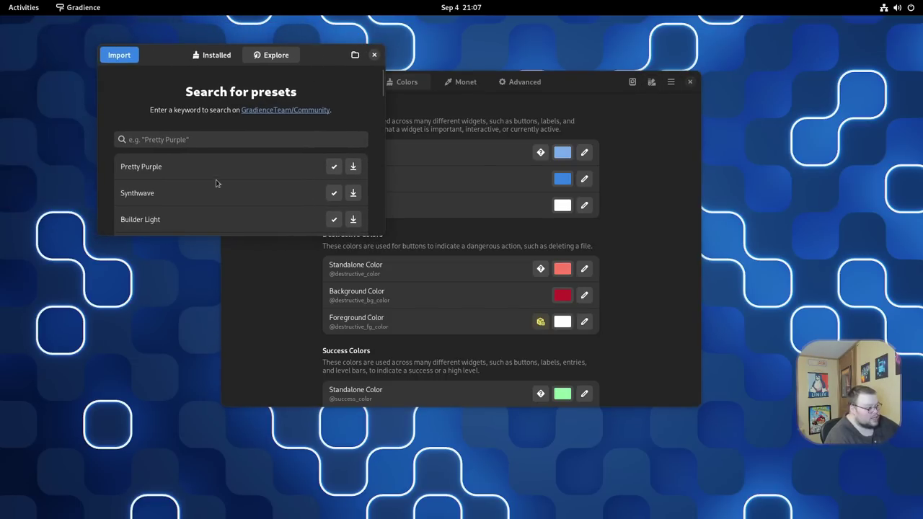
scroll(212, 187, "down", 7)
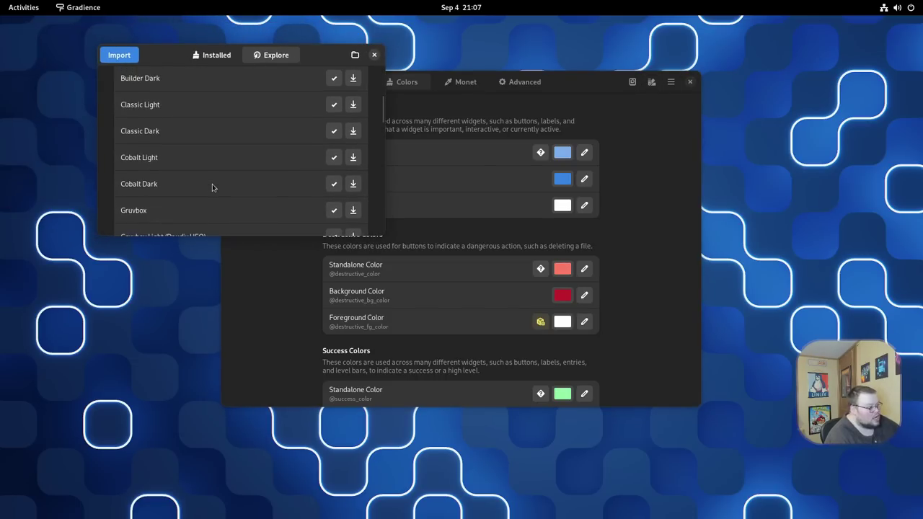
scroll(212, 188, "down", 4)
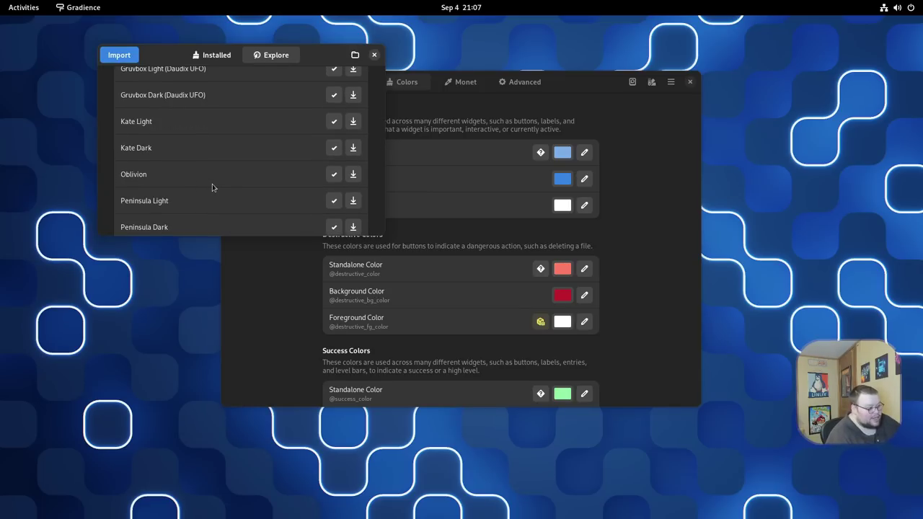
scroll(212, 188, "up", 3)
scroll(212, 186, "up", 2)
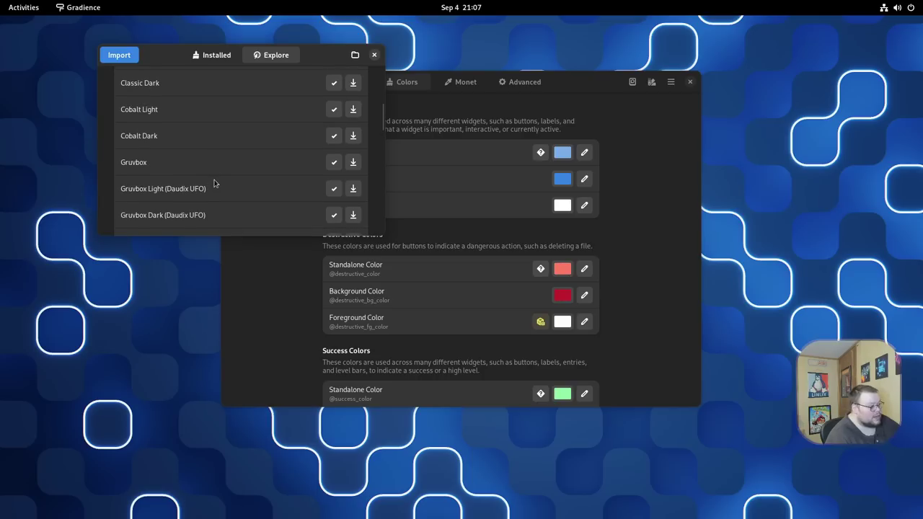
left_click(334, 162)
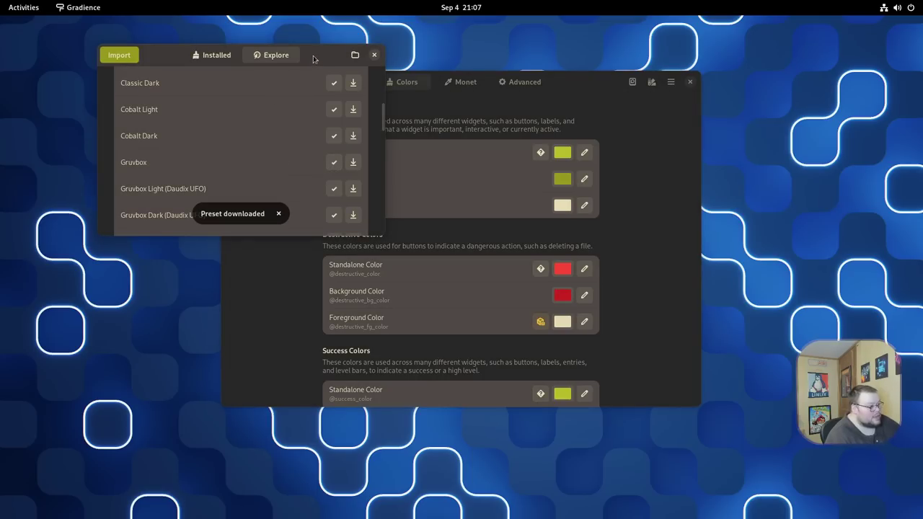
left_click_drag(313, 56, 216, 180)
Apply the Gruvbox scheme to Libadwaita, GTK 4 and GTK 3 apps
left_click(243, 85)
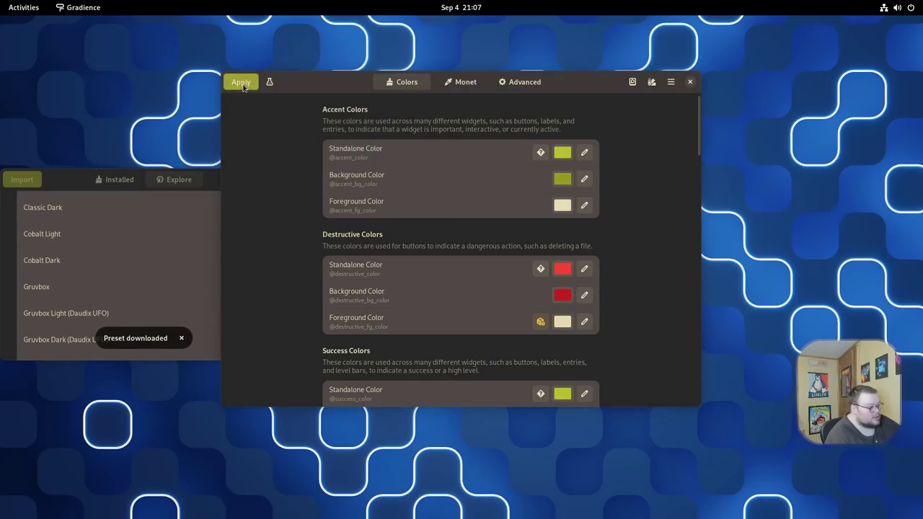
left_click(243, 85)
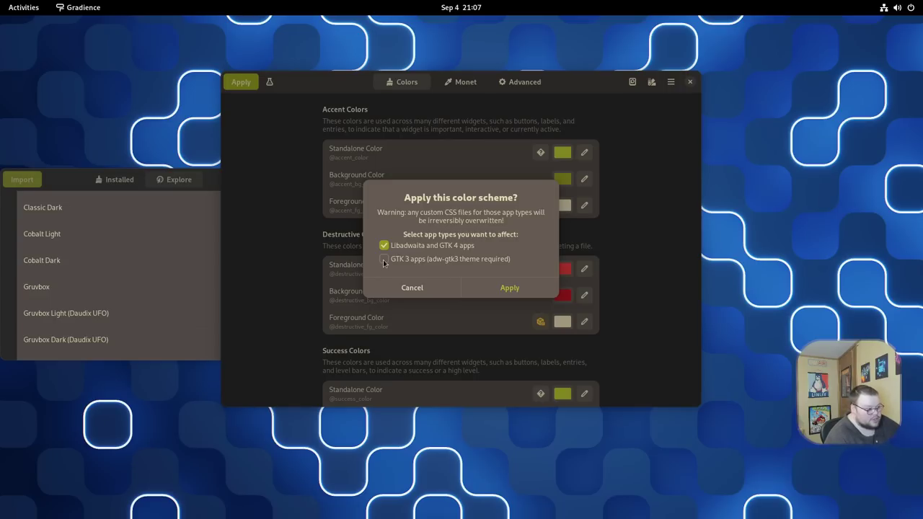
left_click(384, 260)
left_click(513, 289)
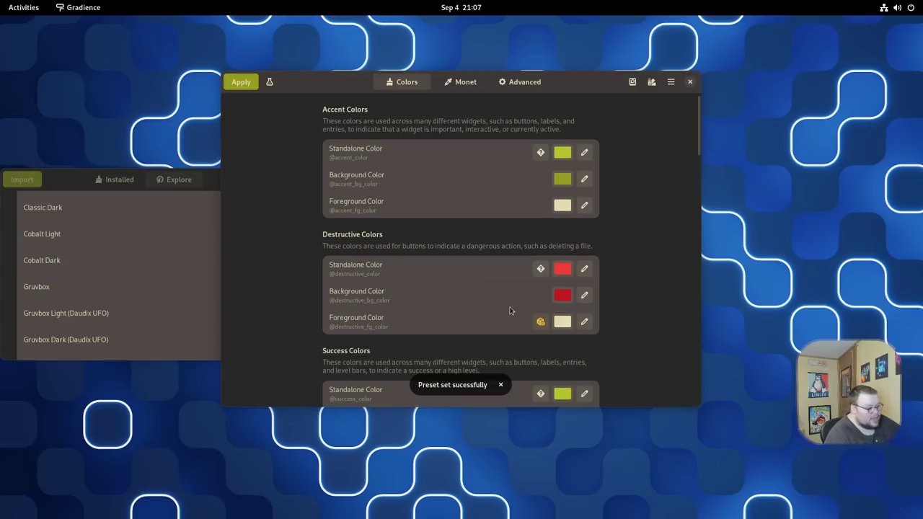
Launch Terminal via a 'termin' search, move its window aside, and show the window overview
key("super")
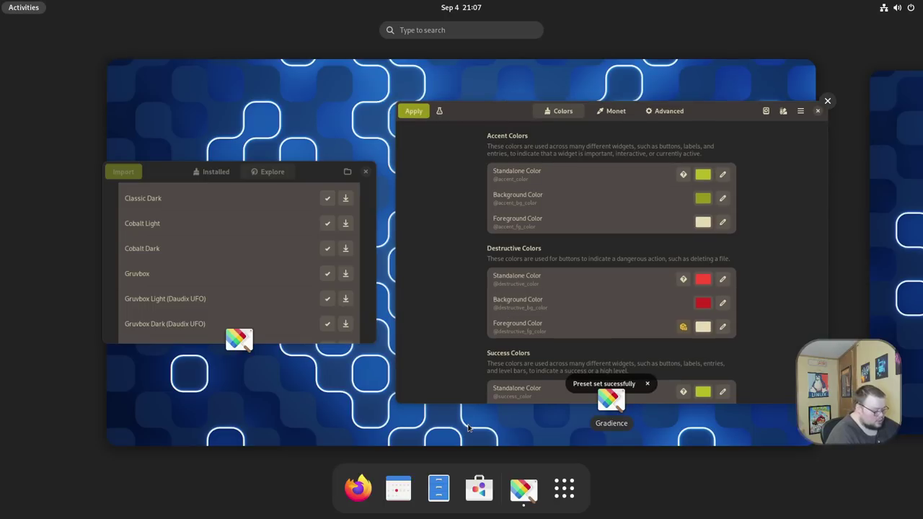
type("termin")
key("Return")
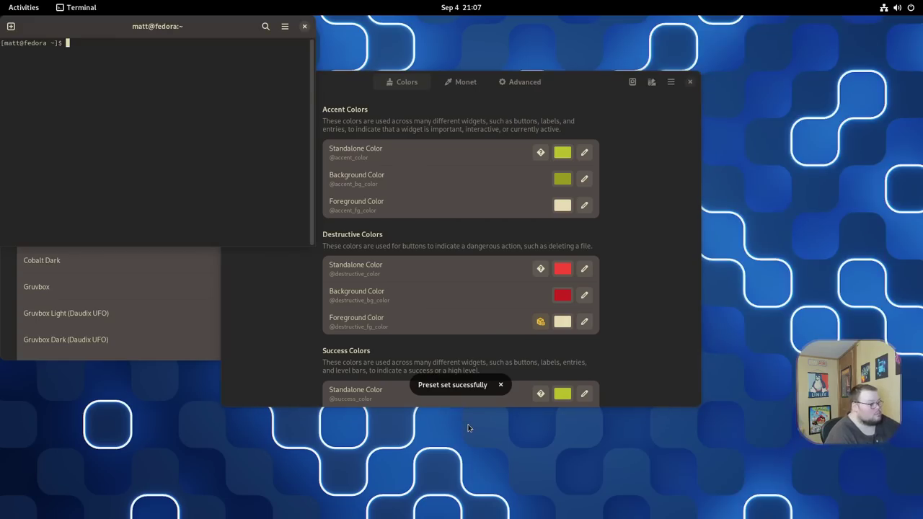
left_click_drag(233, 33, 348, 75)
key("super")
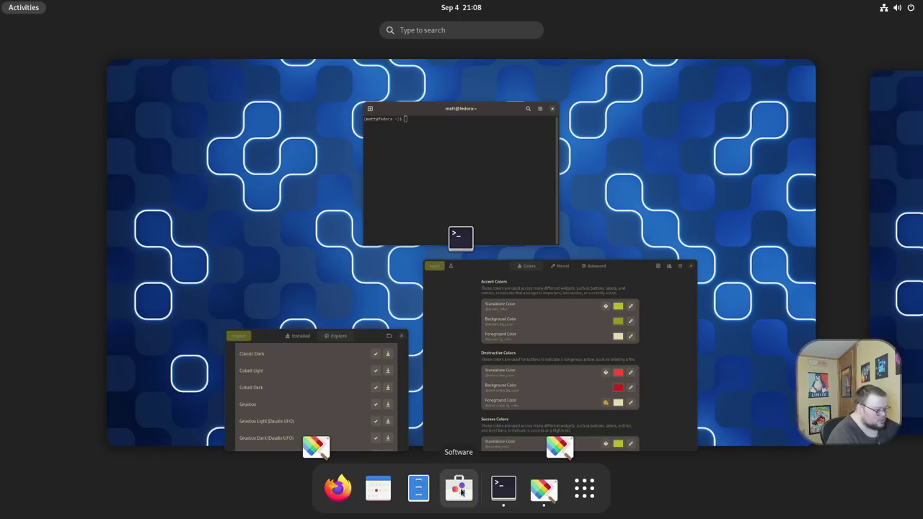
Launch GNOME Software and drag its window down and to the right
left_click(460, 491)
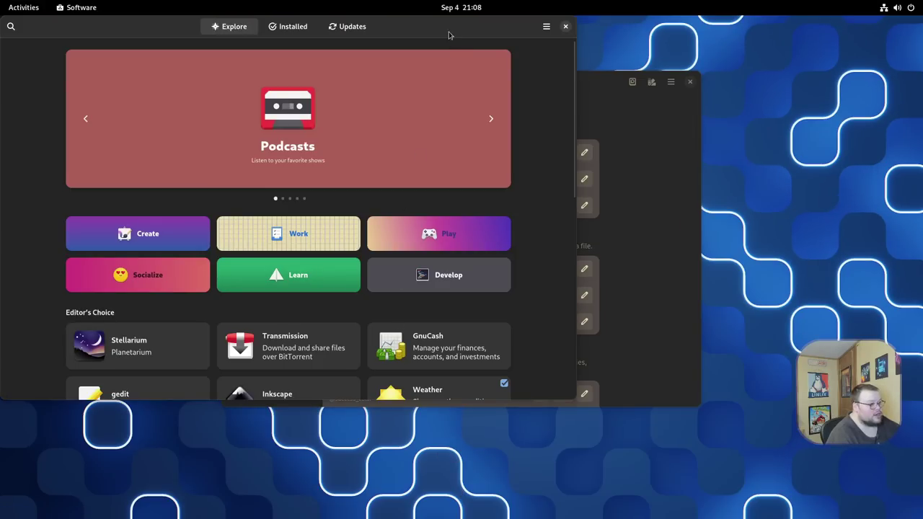
left_click_drag(448, 34, 607, 83)
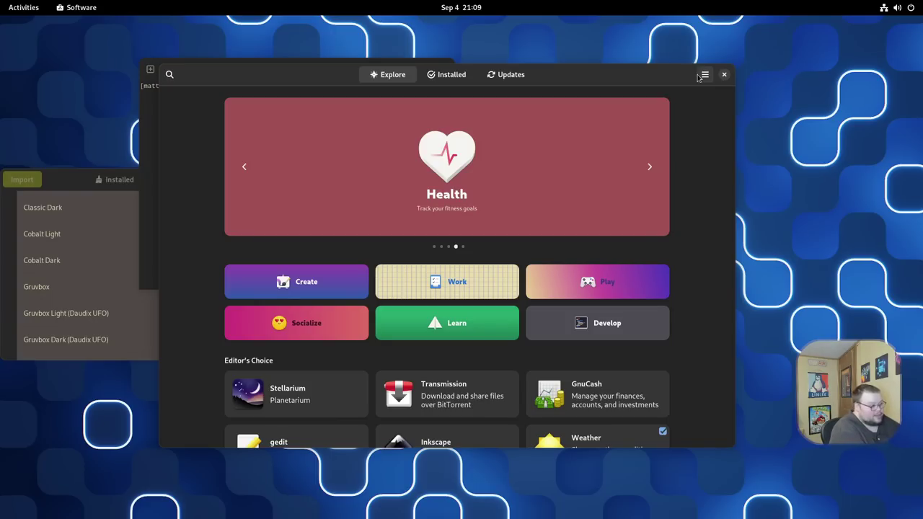
Load the Dracula community preset and apply it to Libadwaita, GTK 4 and GTK 3 apps
key("alt+Tab")
scroll(189, 256, "down", 5)
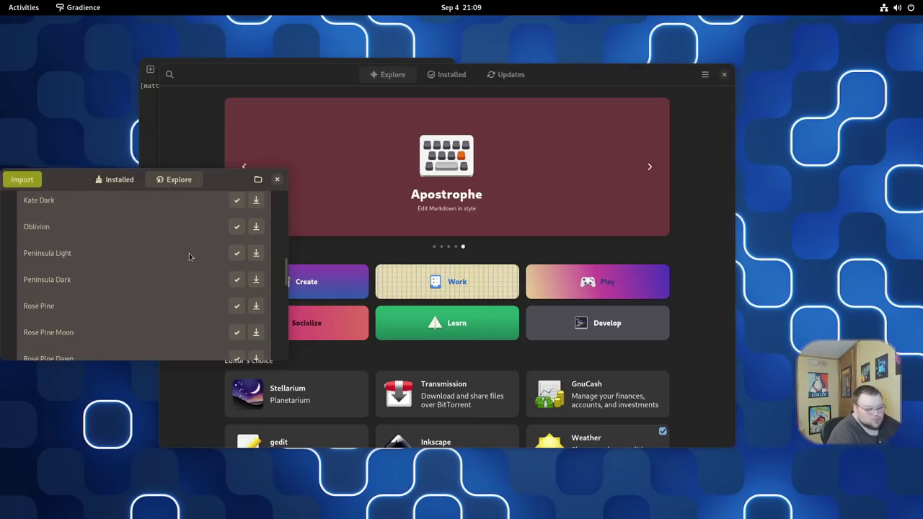
scroll(189, 253, "down", 5)
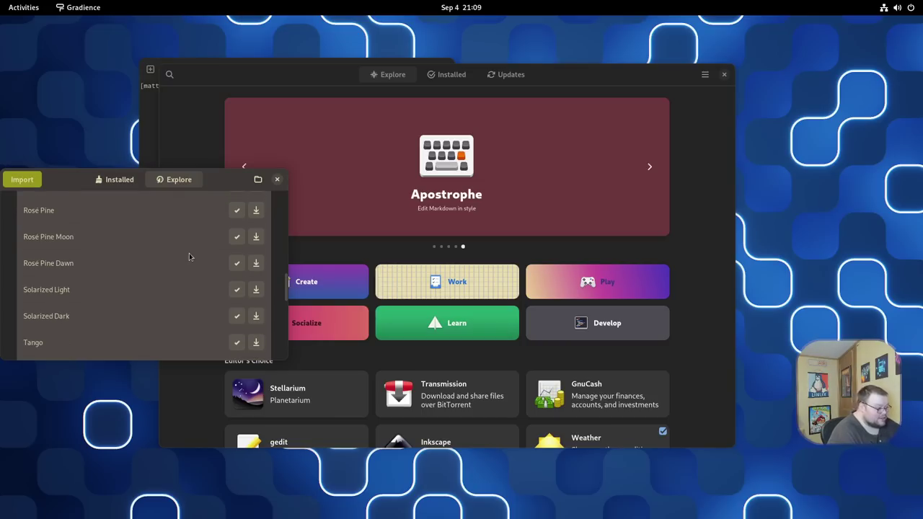
left_click(237, 321)
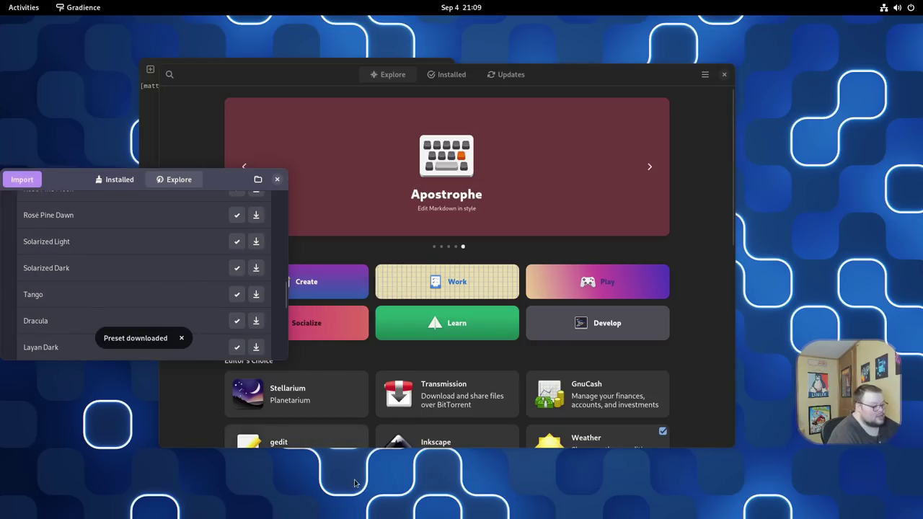
key("super")
left_click(544, 488)
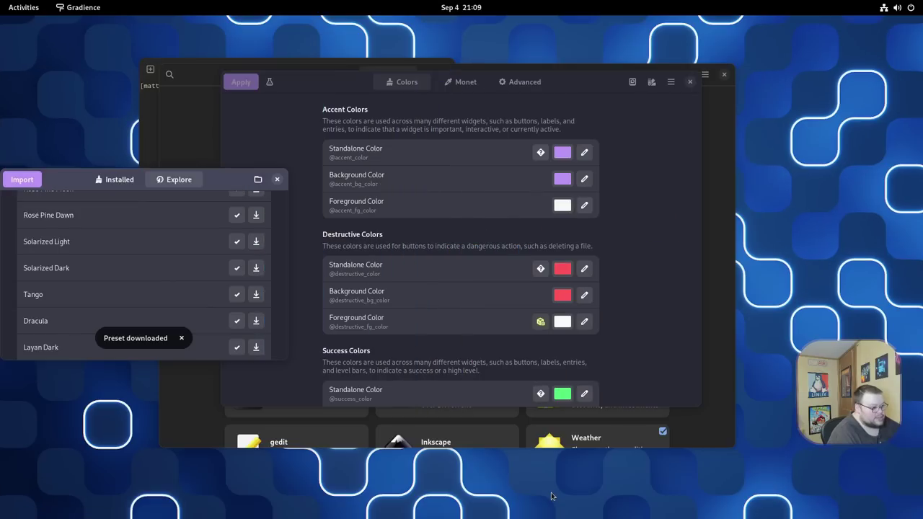
left_click(241, 81)
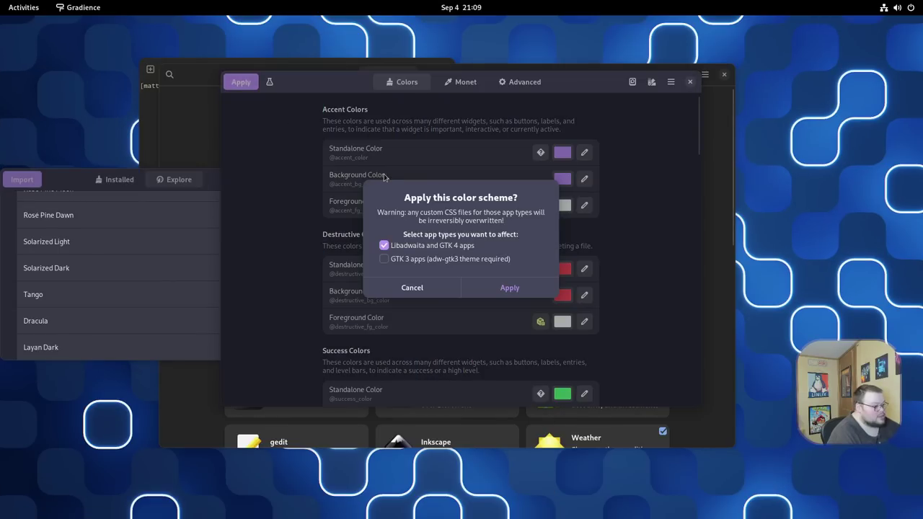
left_click(385, 261)
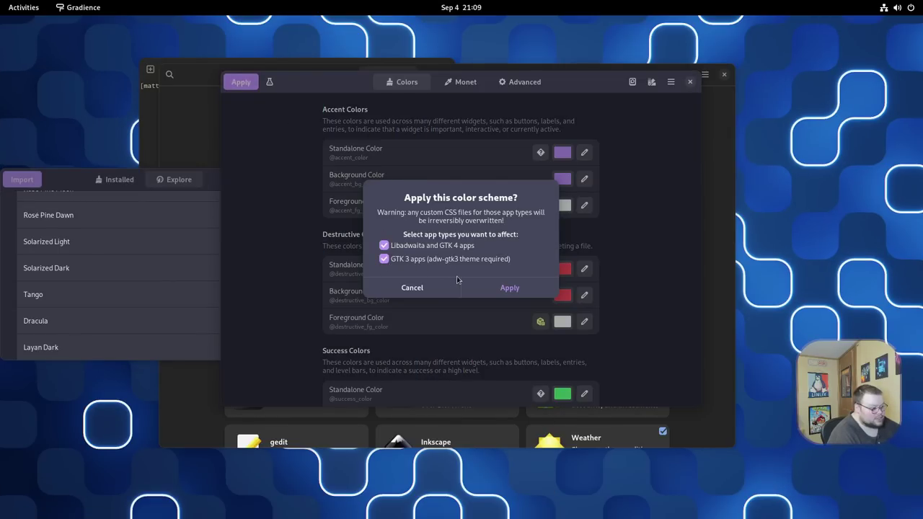
left_click(497, 289)
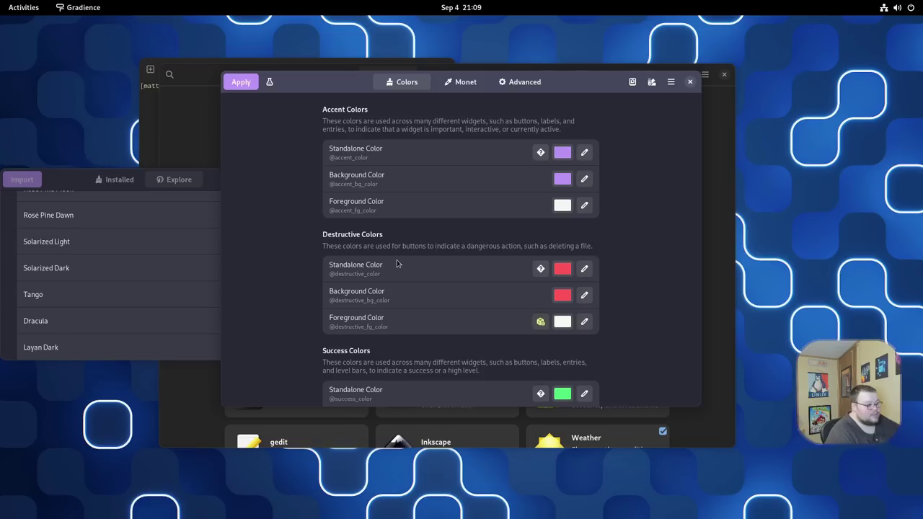
Cancel a preset file import and open the GradienceTeam/Community link under User Presets
left_click(199, 225)
left_click(25, 180)
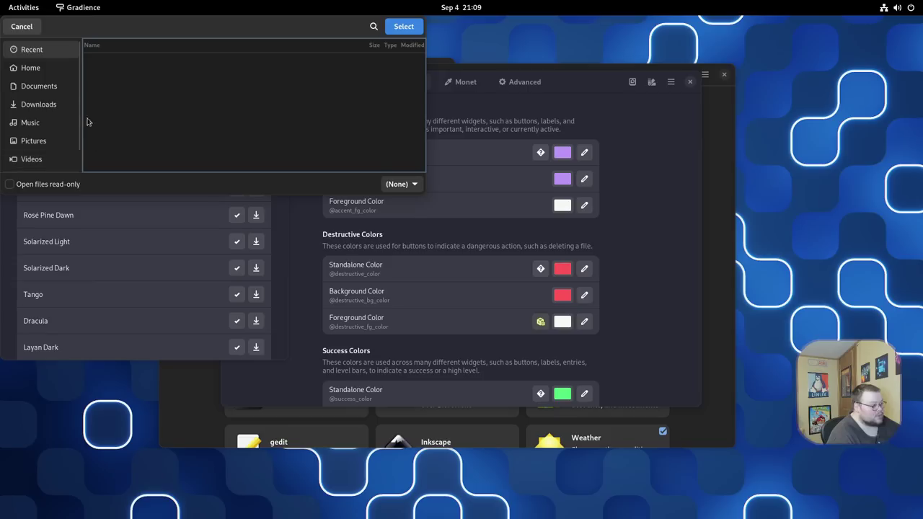
left_click(21, 29)
left_click(110, 180)
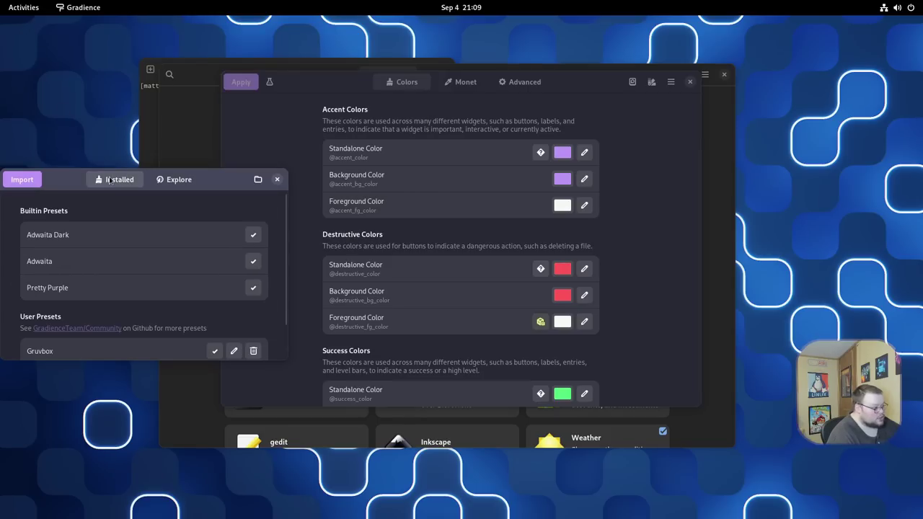
left_click(96, 328)
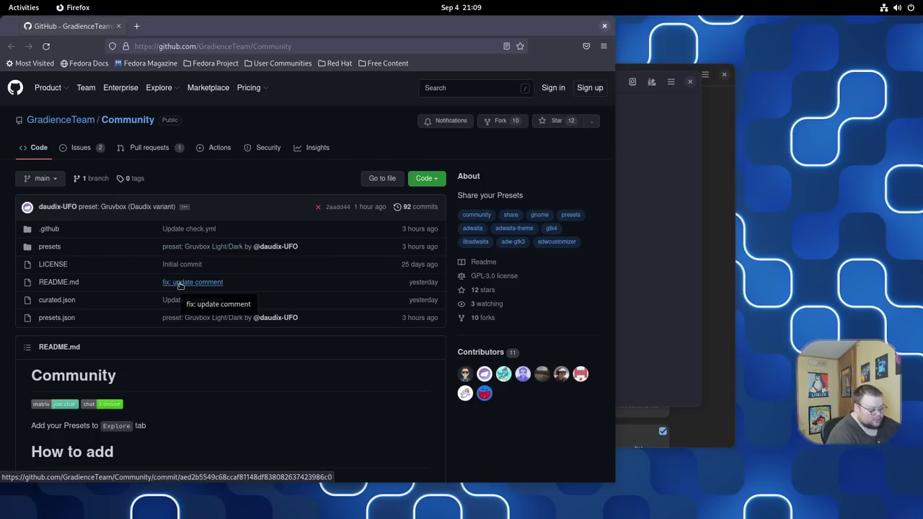
Open presets/alpha-dark.json in the GradienceTeam/Community repository and scroll through its colour values
left_click(51, 248)
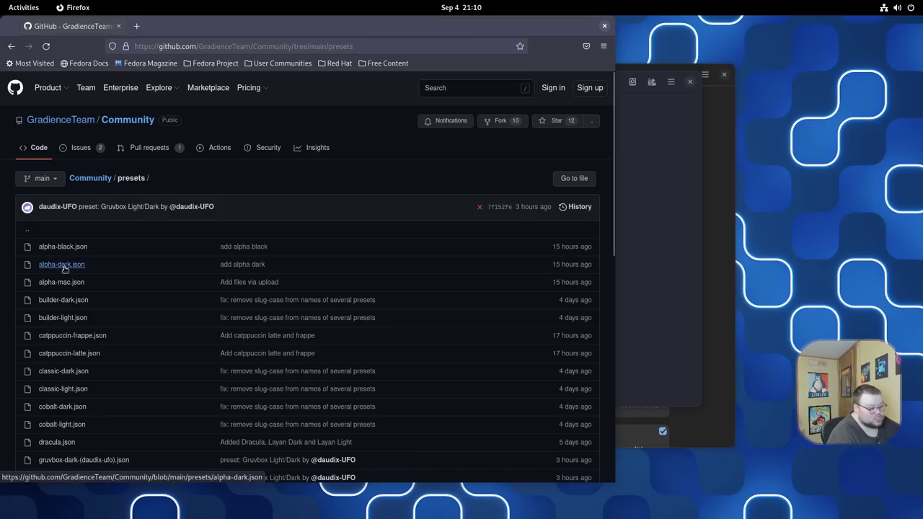
left_click(63, 266)
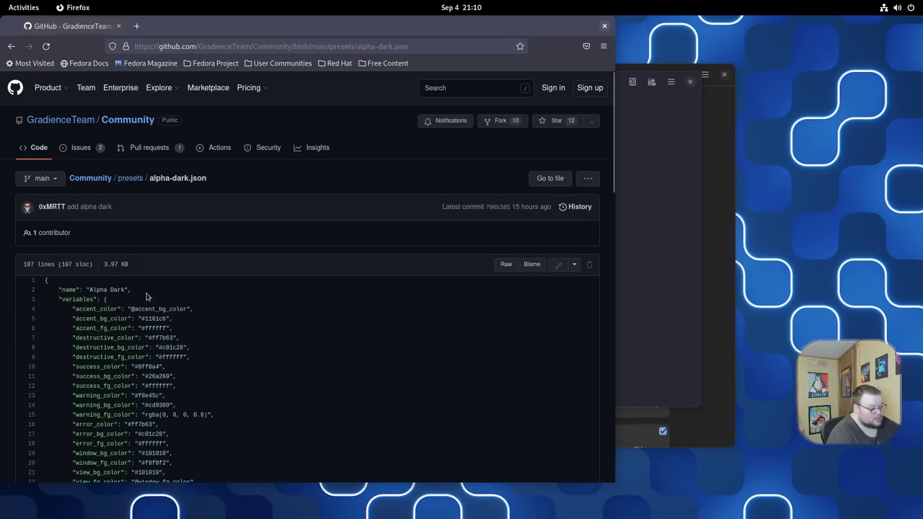
scroll(150, 300, "down", 3)
scroll(150, 299, "down", 2)
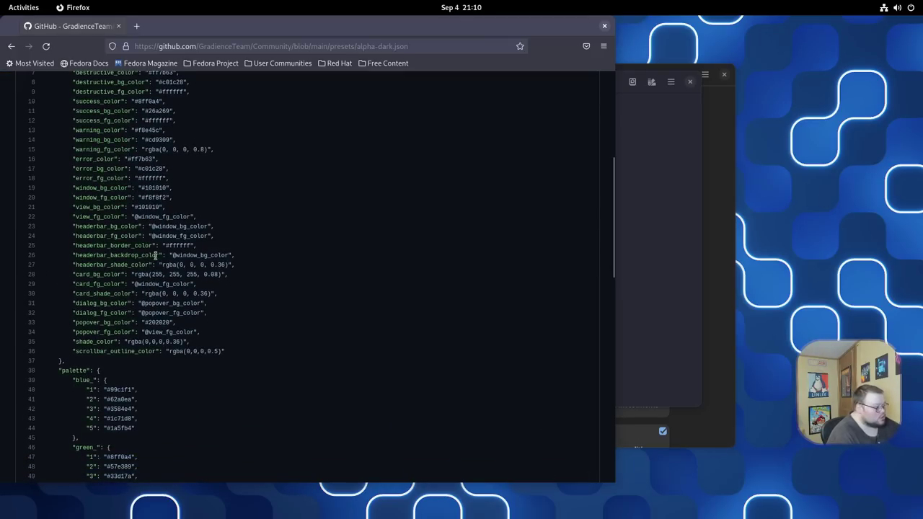
scroll(156, 249, "up", 5)
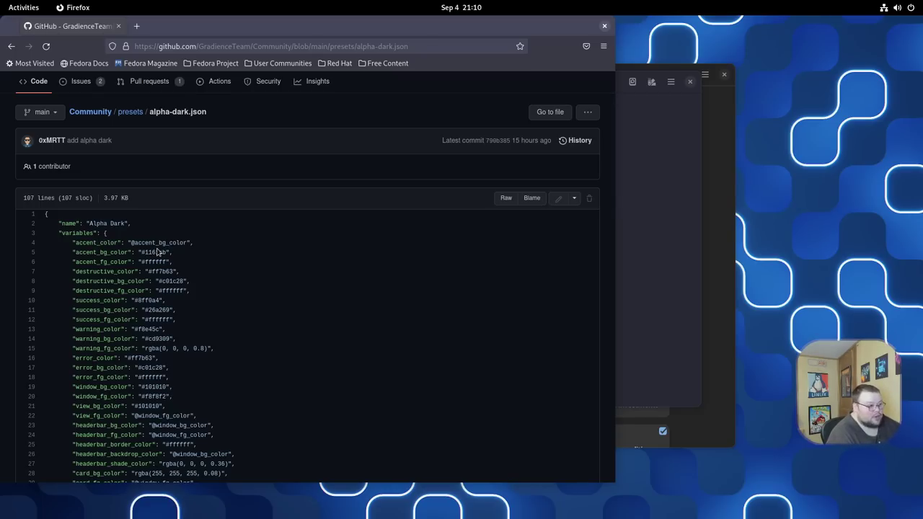
Back in Gradience, set the Header Bar background to custom bright green #31E11D
key("alt+Tab")
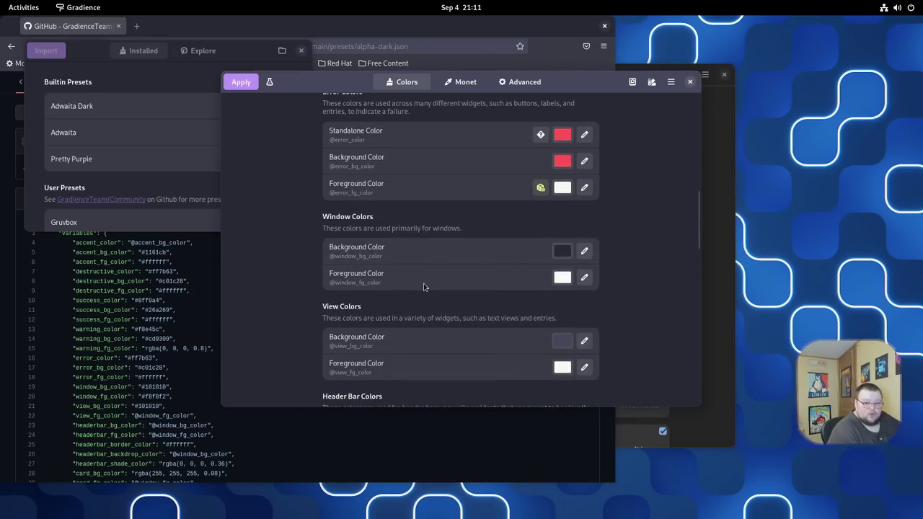
scroll(424, 287, "up", 10)
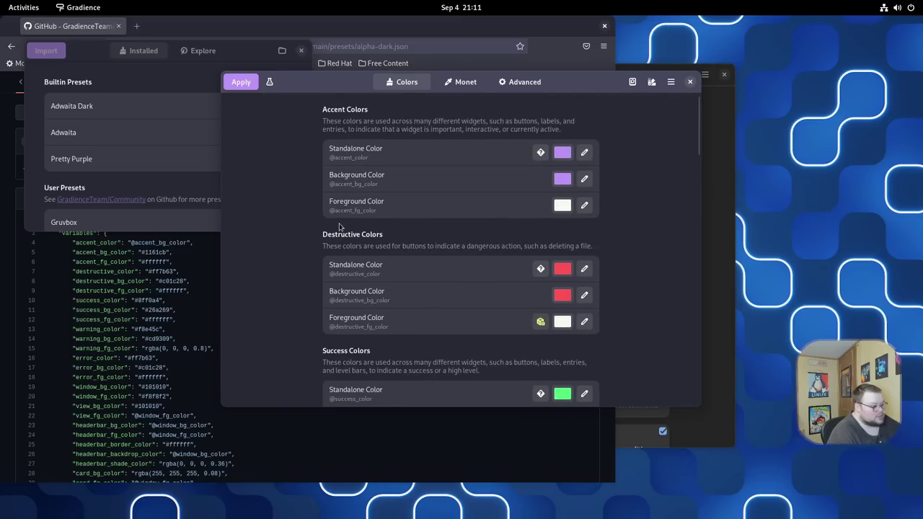
scroll(340, 226, "down", 5)
scroll(340, 226, "down", 5)
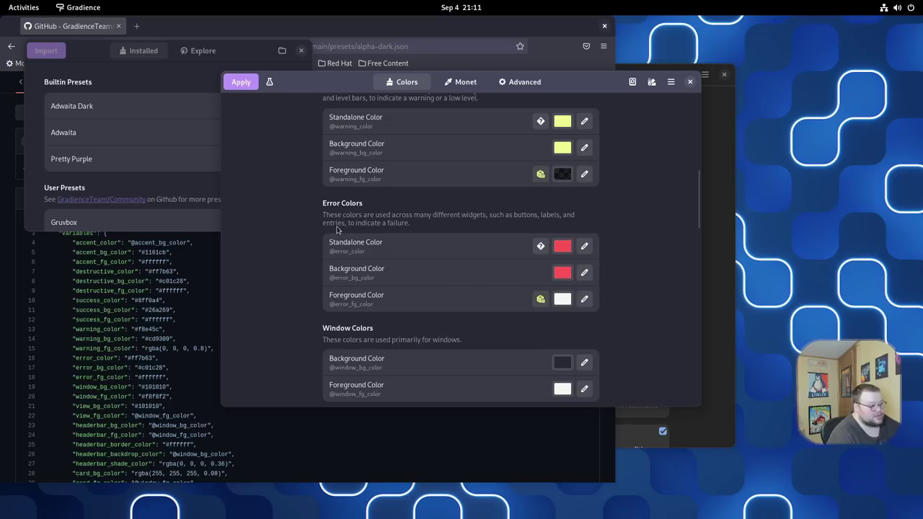
scroll(328, 236, "down", 2)
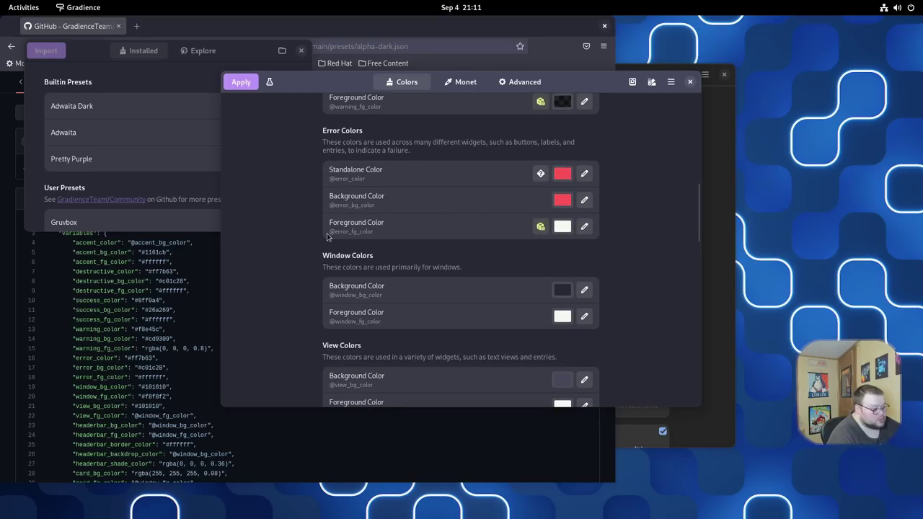
scroll(327, 236, "down", 5)
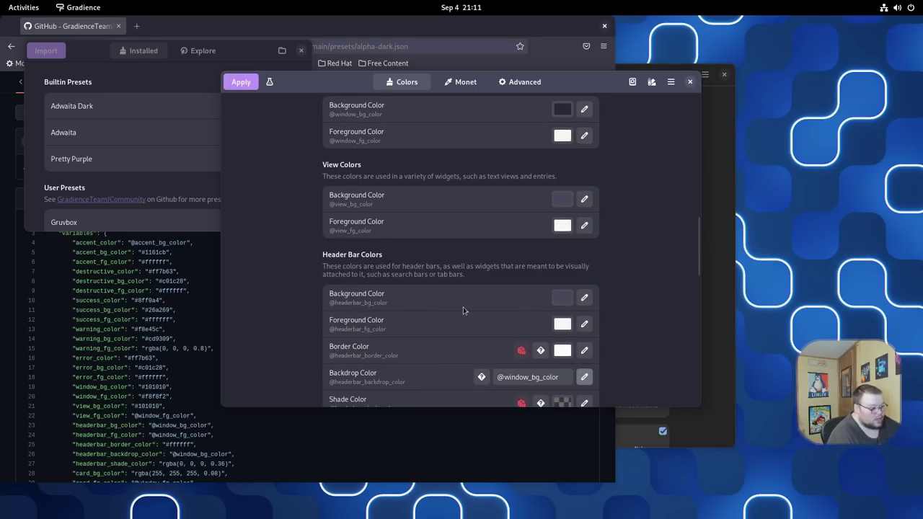
left_click(562, 299)
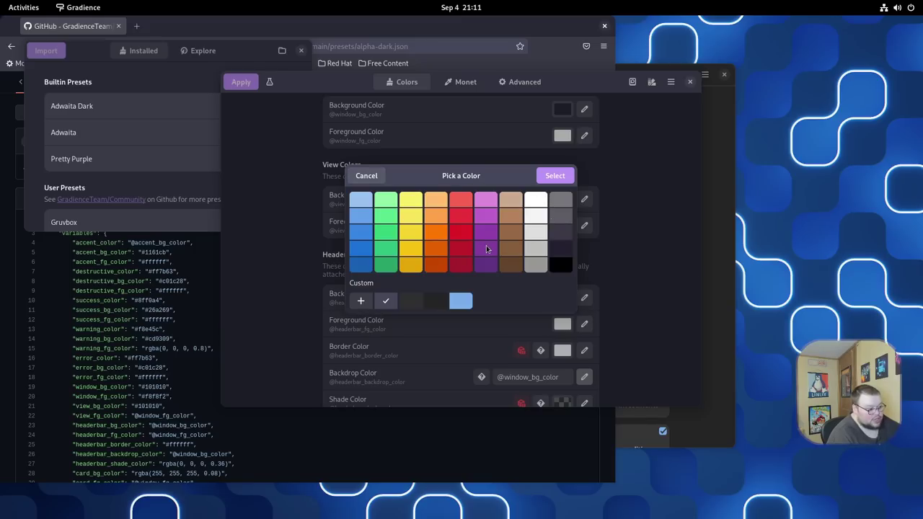
left_click(362, 301)
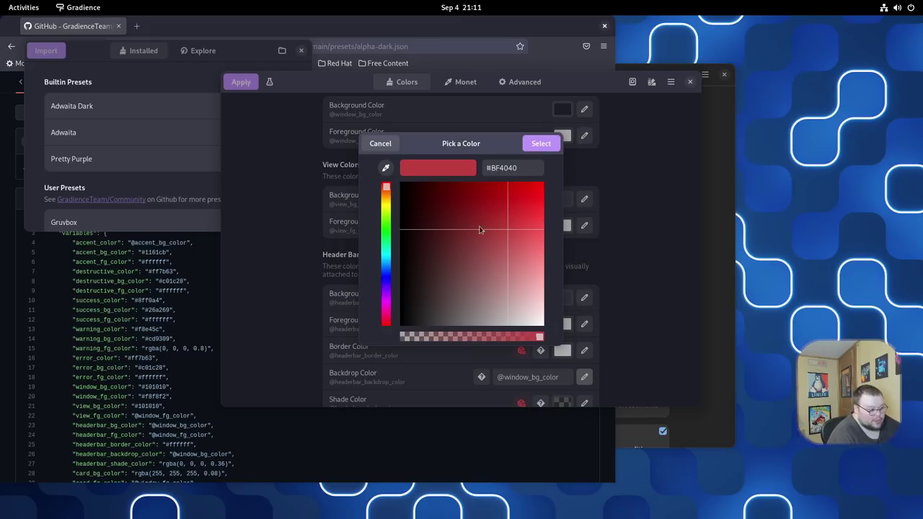
left_click(385, 229)
left_click(533, 199)
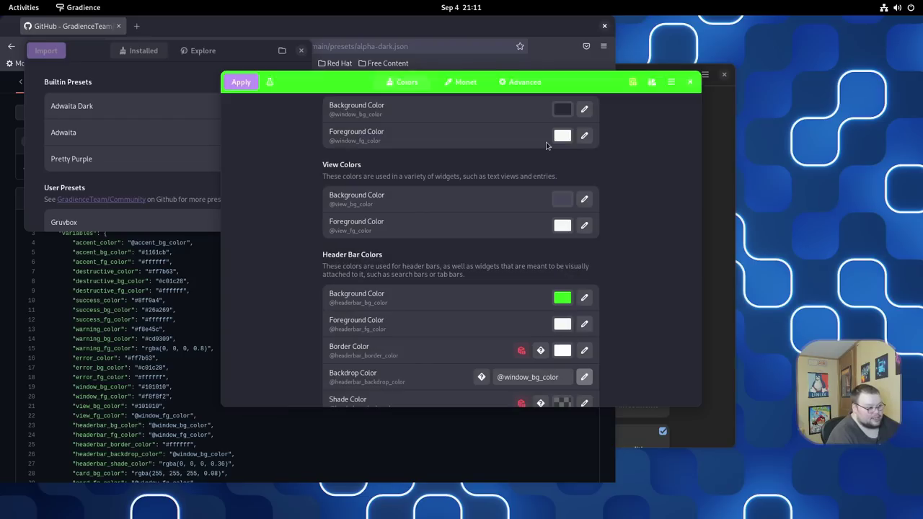
left_click(543, 145)
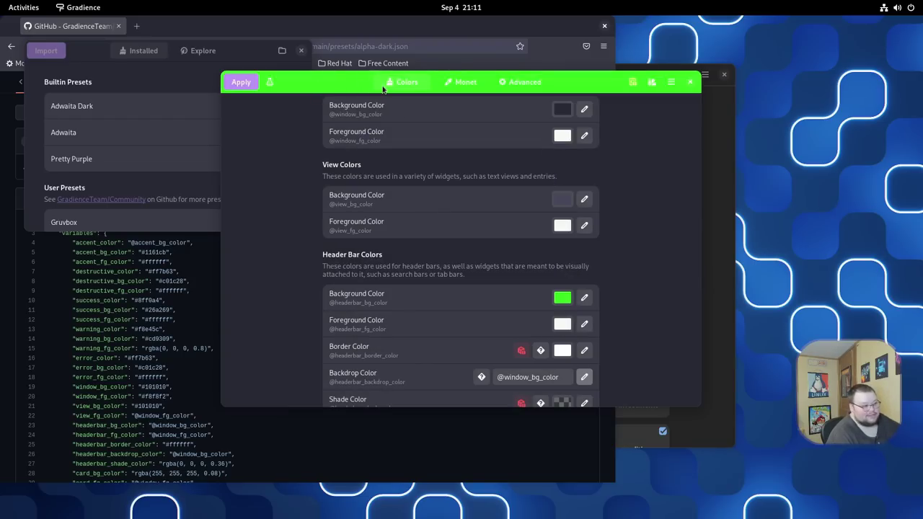
Apply the green header bar scheme and bring Firefox forward to see it
left_click(244, 81)
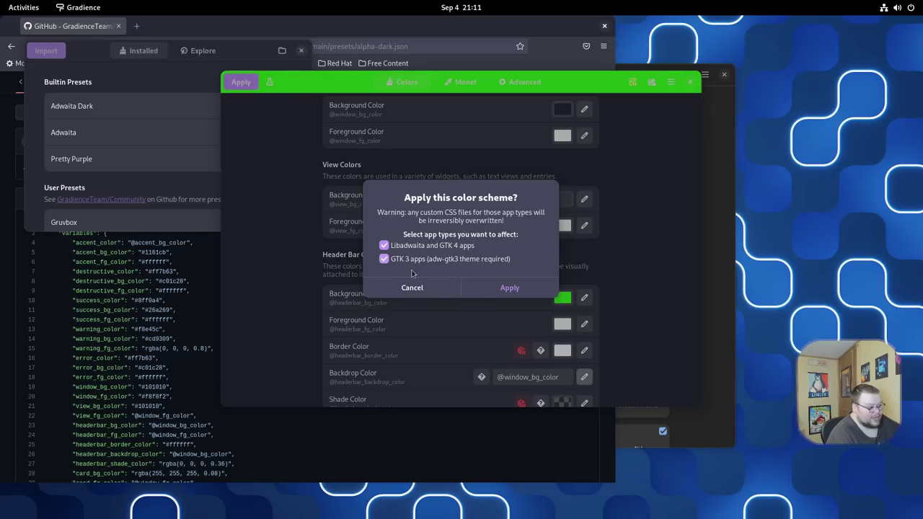
left_click(501, 294)
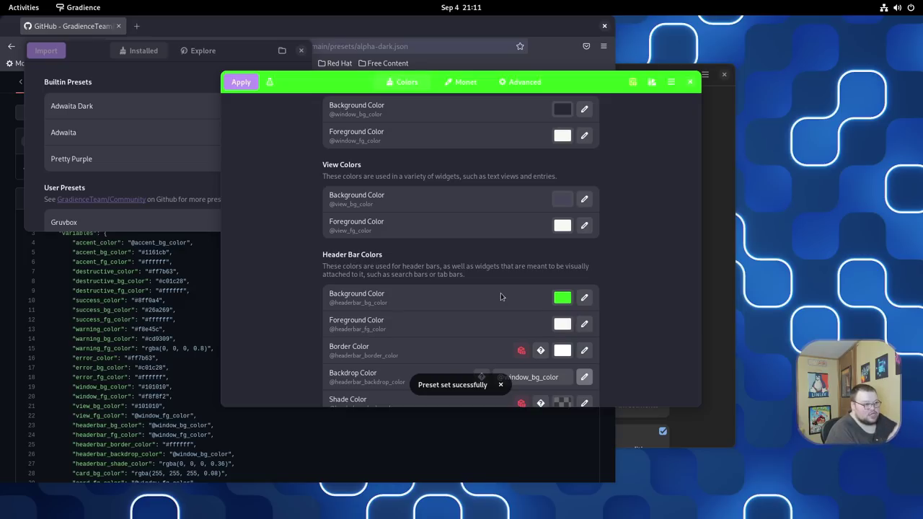
left_click(563, 48)
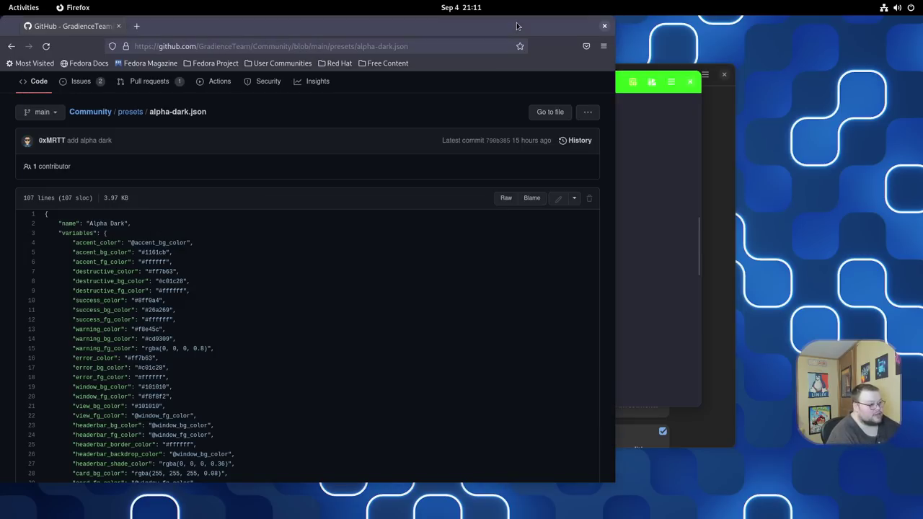
Close and relaunch Firefox, then raise the Gradience colour editor
left_click(604, 26)
key("super")
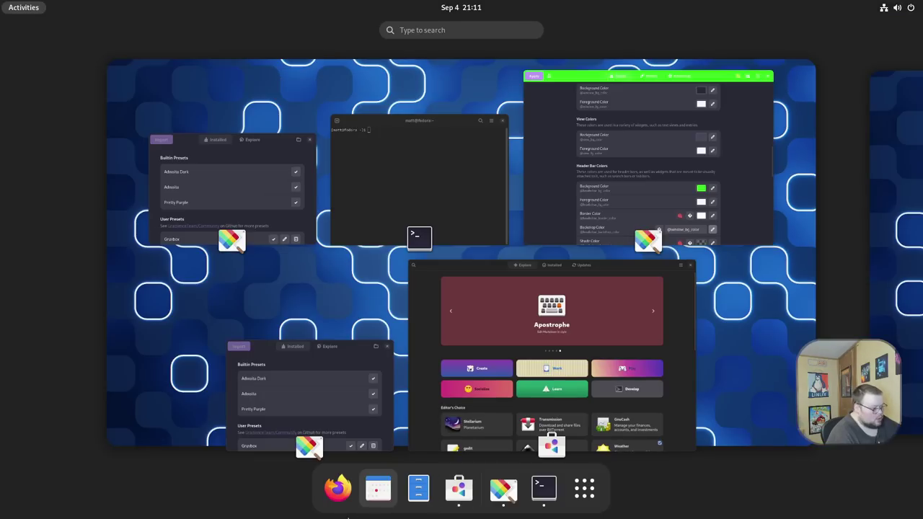
left_click(338, 490)
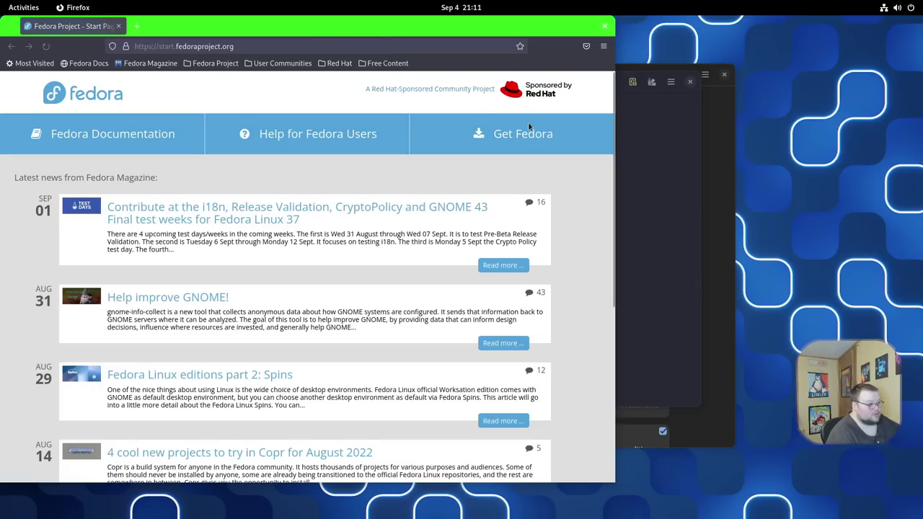
left_click(669, 168)
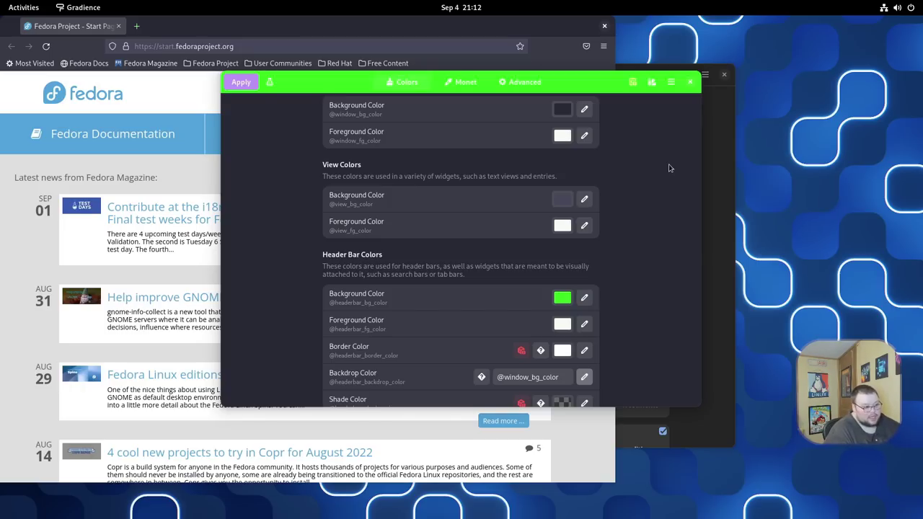
Restore the dark header bar in place of the test green, then begin saving the colours as a preset
scroll(522, 226, "up", 7)
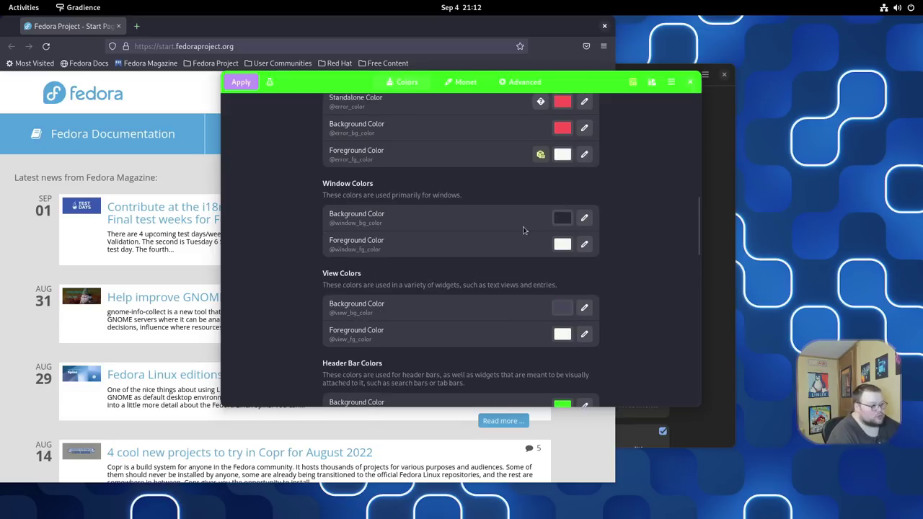
scroll(519, 225, "up", 5)
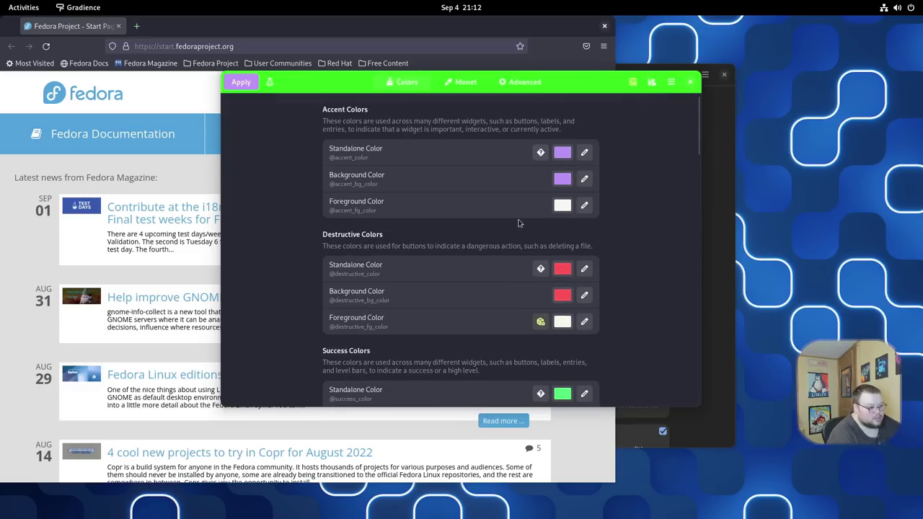
scroll(402, 233, "down", 6)
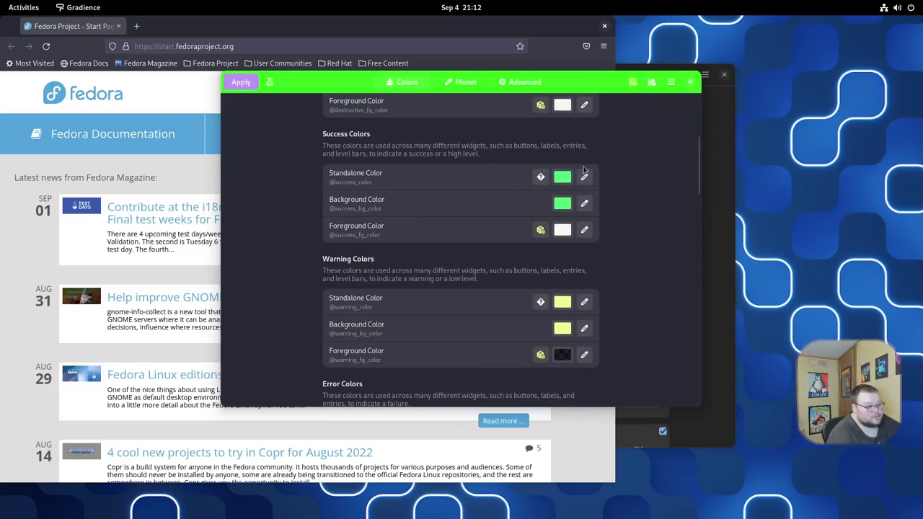
scroll(584, 170, "down", 10)
scroll(584, 171, "down", 8)
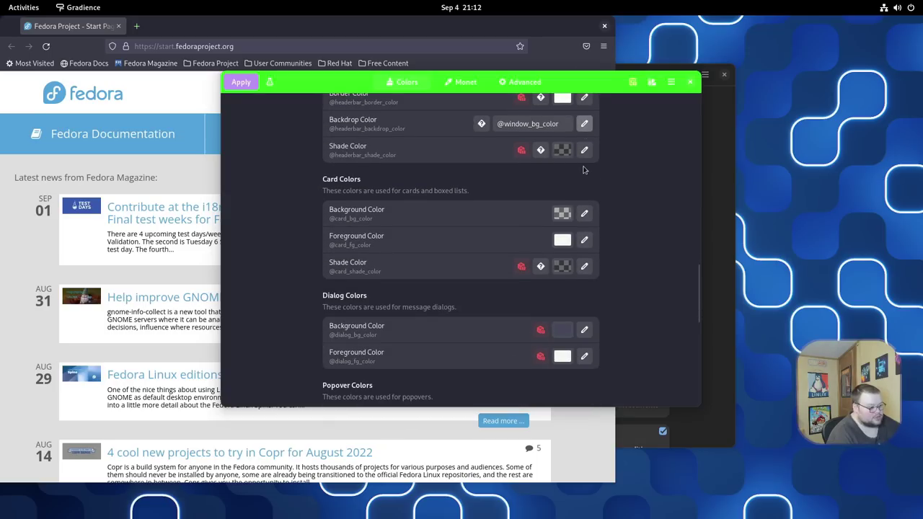
left_click(632, 82)
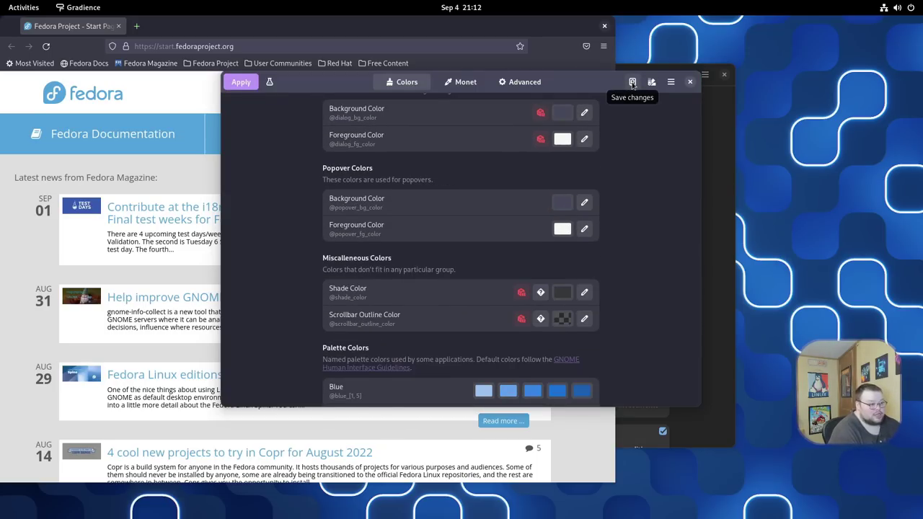
left_click(632, 82)
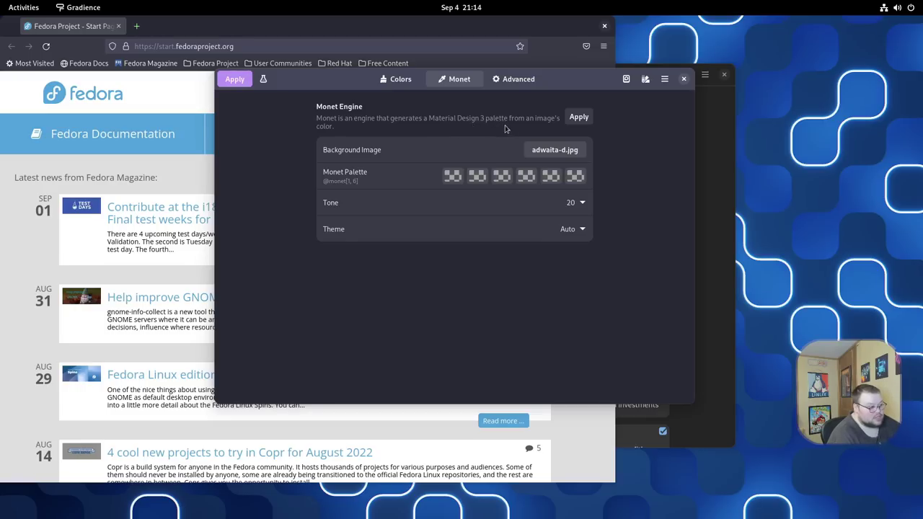
left_click(552, 150)
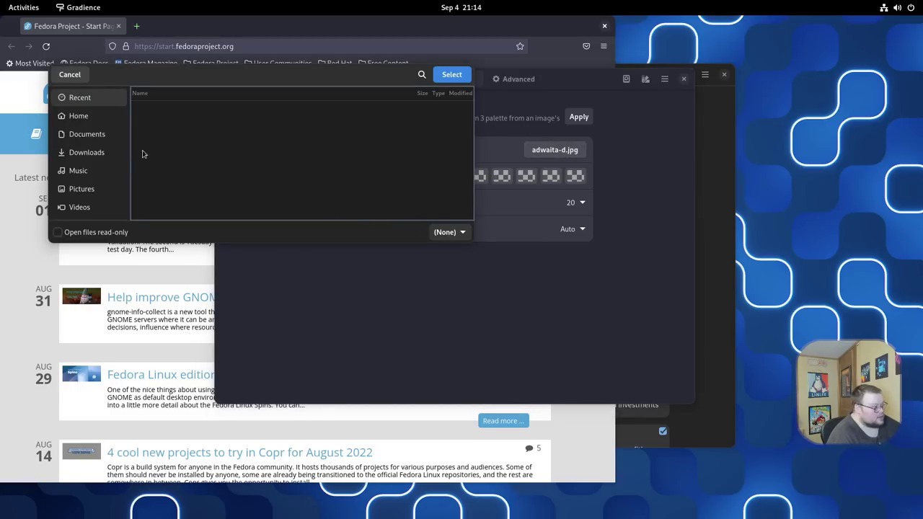
left_click(68, 75)
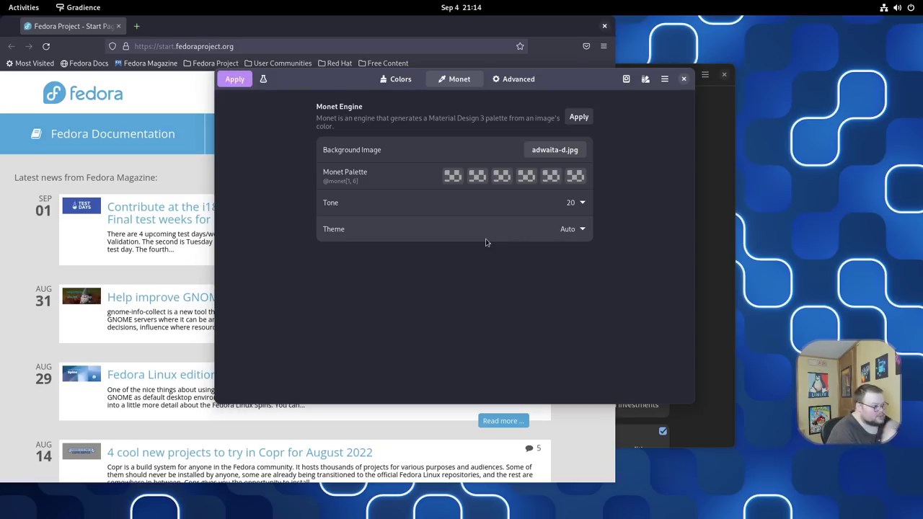
Browse the community presets list and download the Catppuccin frappe preset
key("ctrl+p")
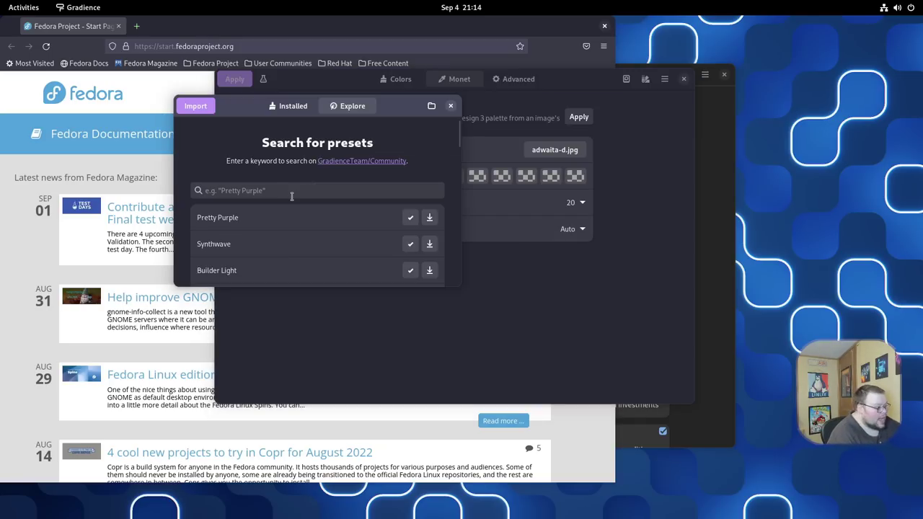
scroll(291, 200, "down", 2)
scroll(292, 200, "down", 4)
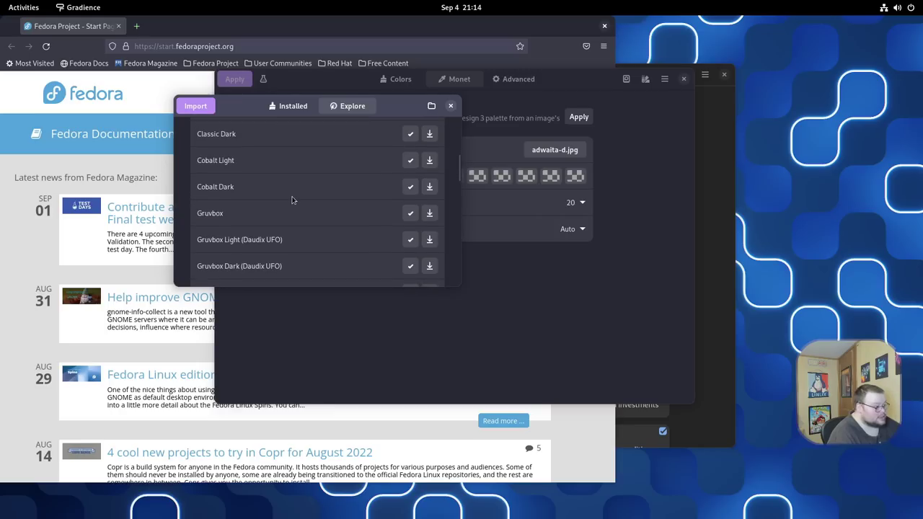
scroll(292, 200, "down", 5)
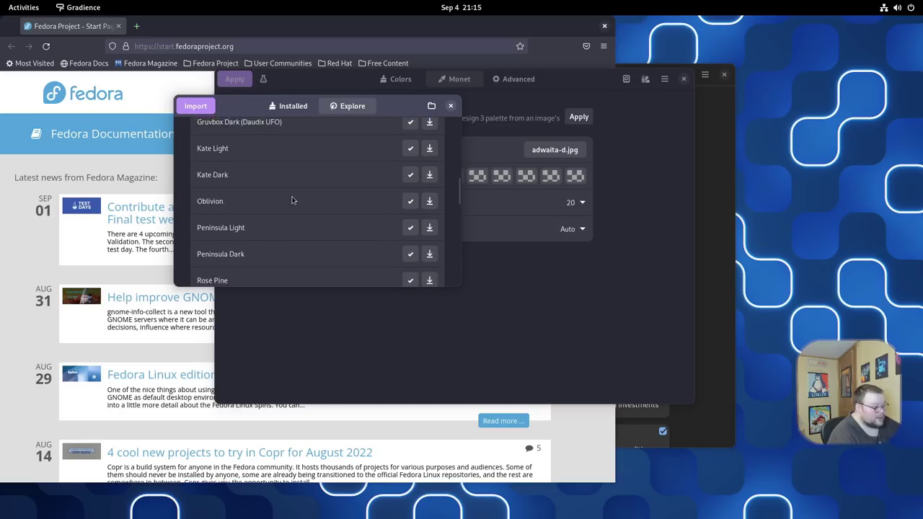
scroll(292, 199, "down", 2)
scroll(292, 200, "up", 8)
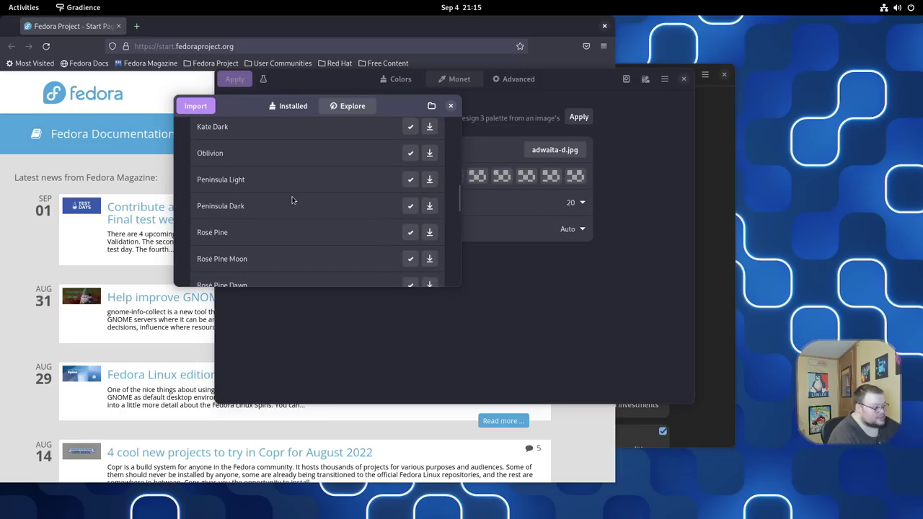
scroll(292, 200, "up", 3)
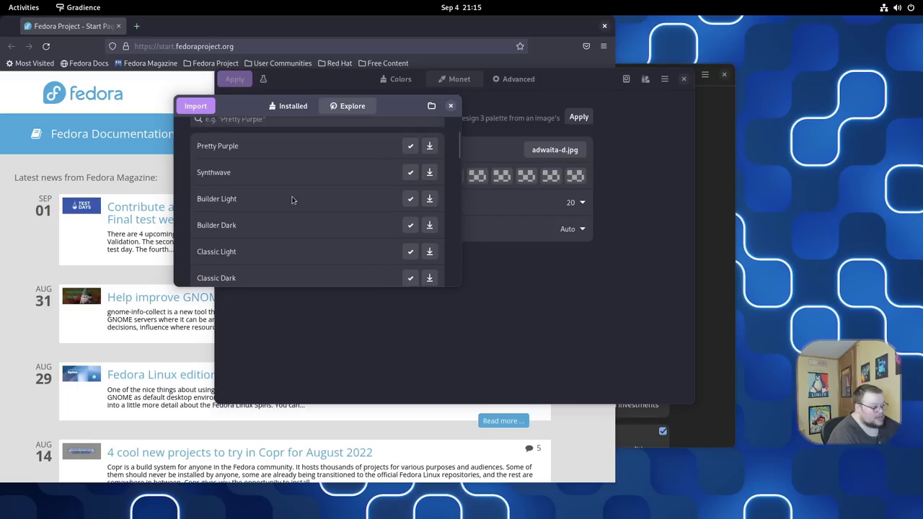
scroll(292, 200, "down", 2)
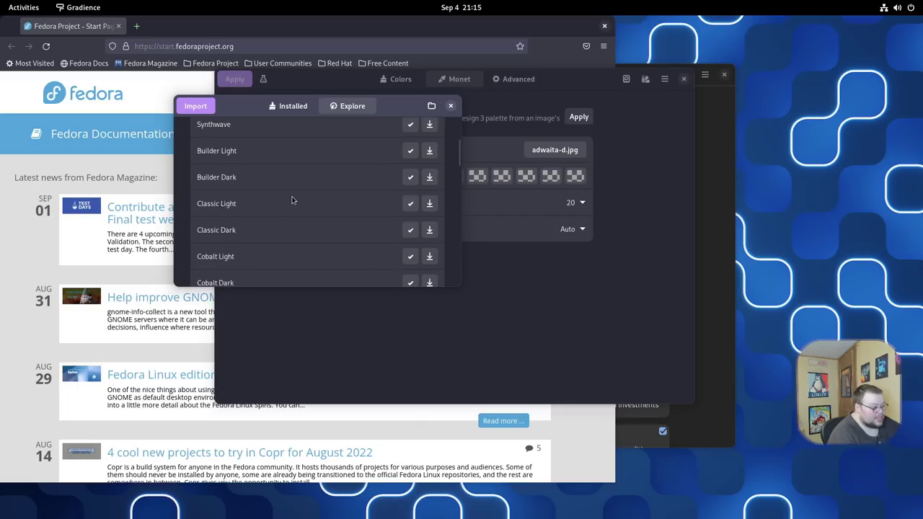
scroll(291, 200, "down", 1)
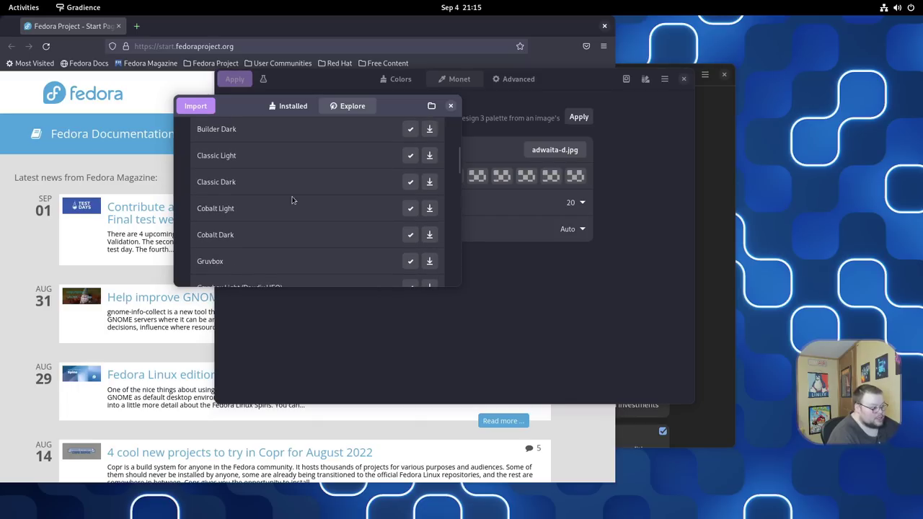
scroll(292, 200, "down", 4)
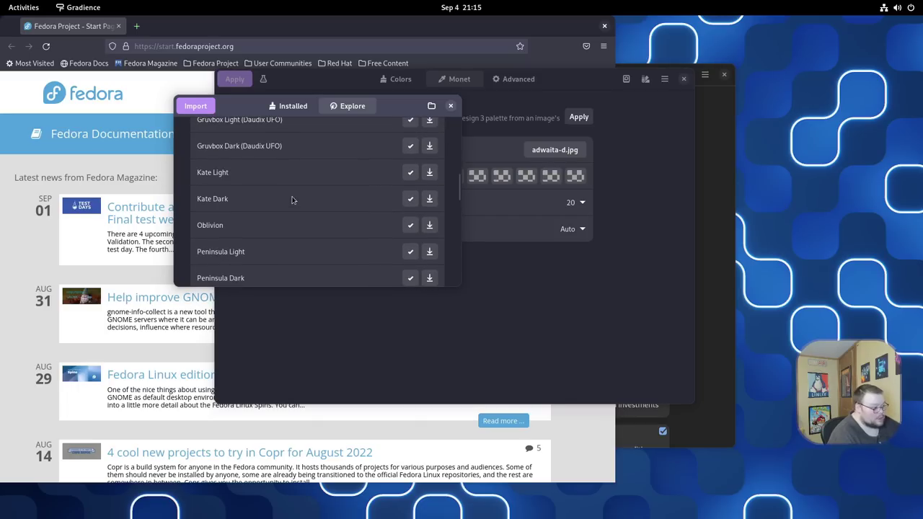
scroll(292, 199, "down", 5)
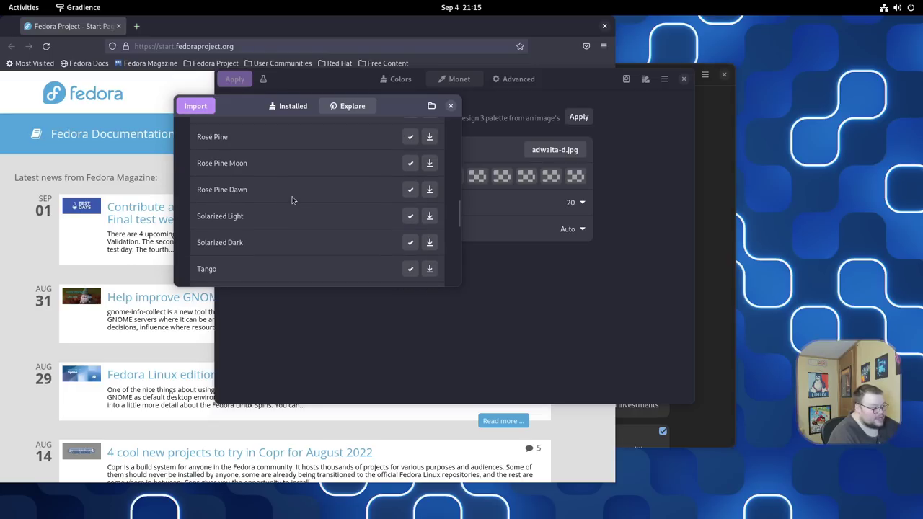
scroll(292, 199, "down", 2)
scroll(291, 200, "down", 3)
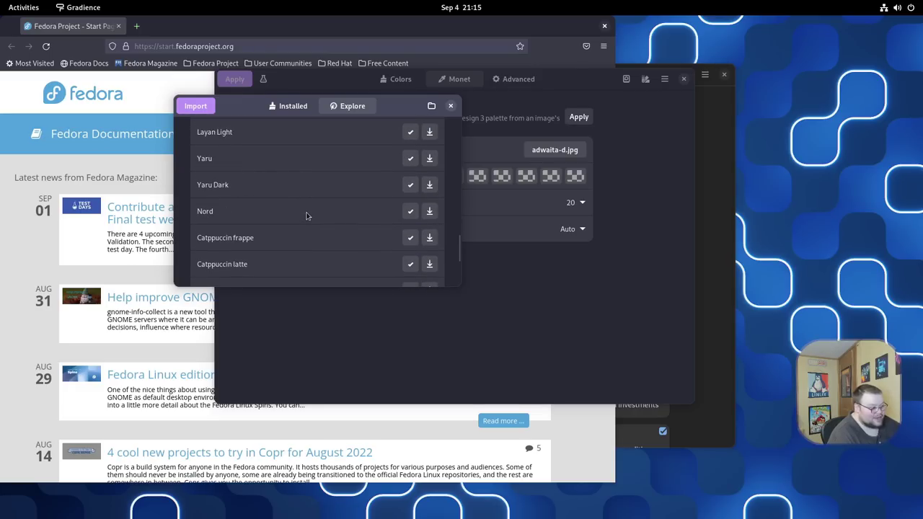
left_click(409, 241)
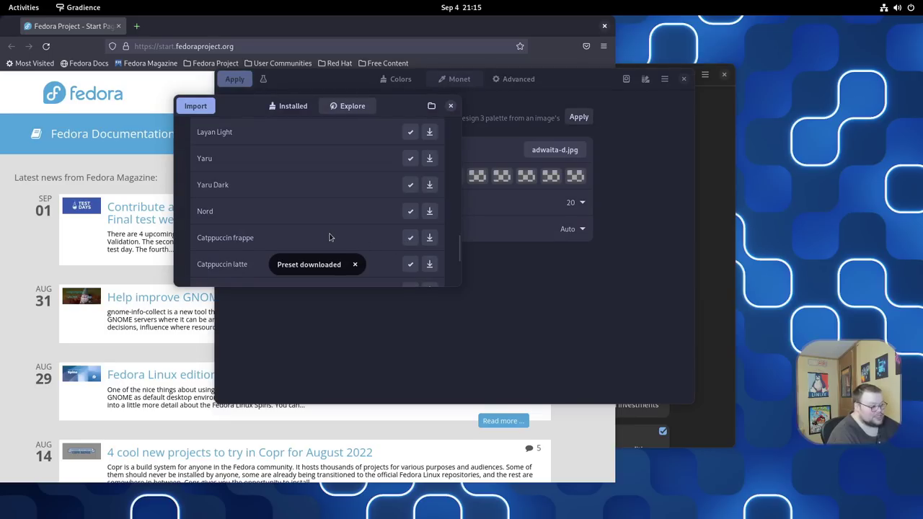
Download the One Dark Pro community preset as well
scroll(329, 237, "down", 2)
scroll(330, 237, "down", 2)
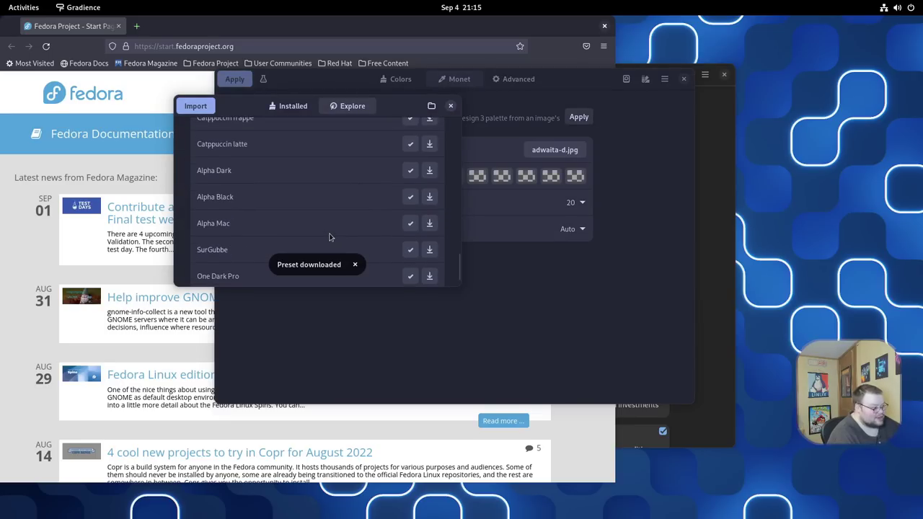
left_click(409, 258)
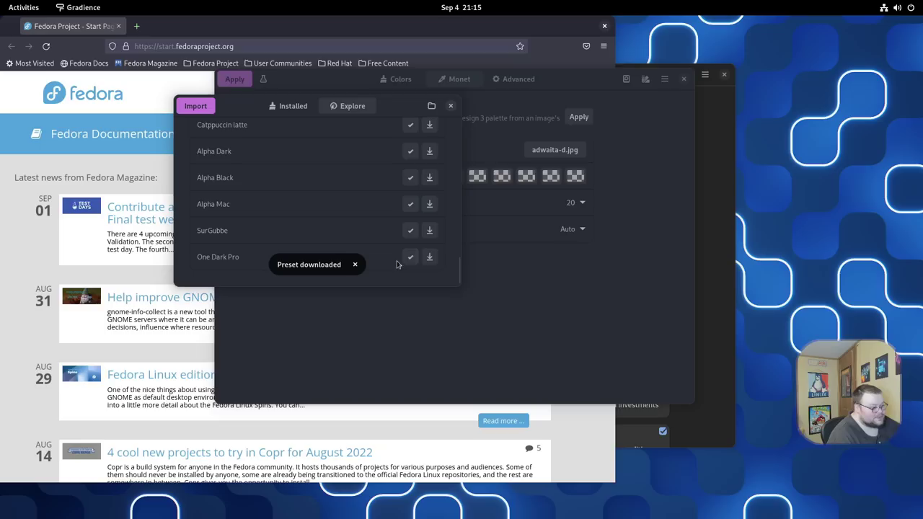
Apply the colour scheme to Libadwaita, GTK 4 and GTK 3 apps
left_click(610, 271)
left_click(236, 80)
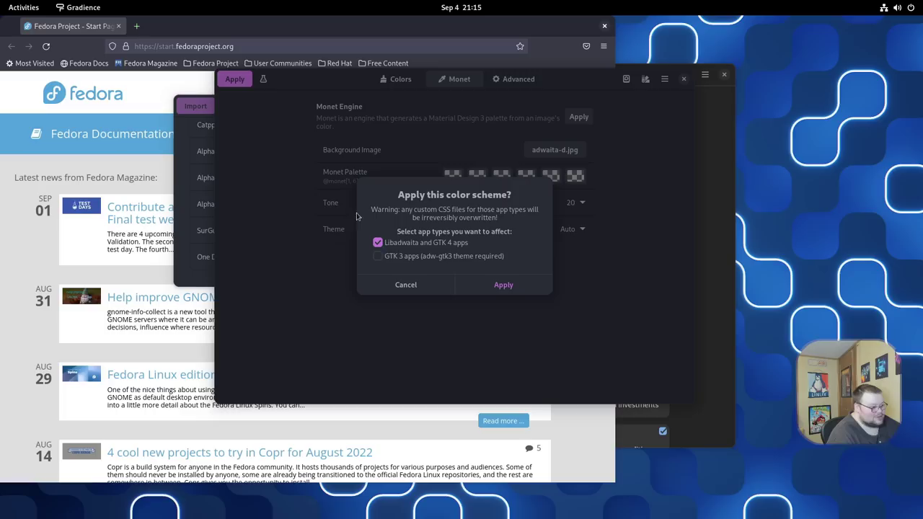
left_click(378, 257)
left_click(503, 285)
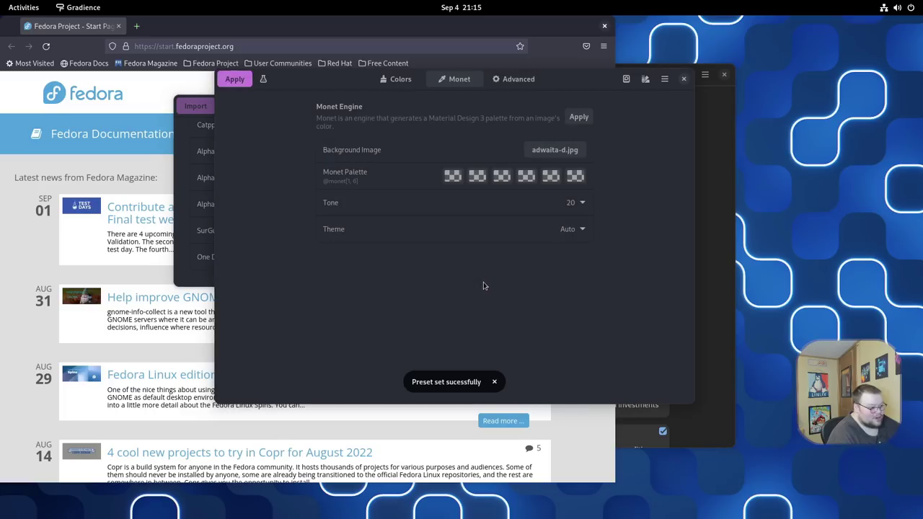